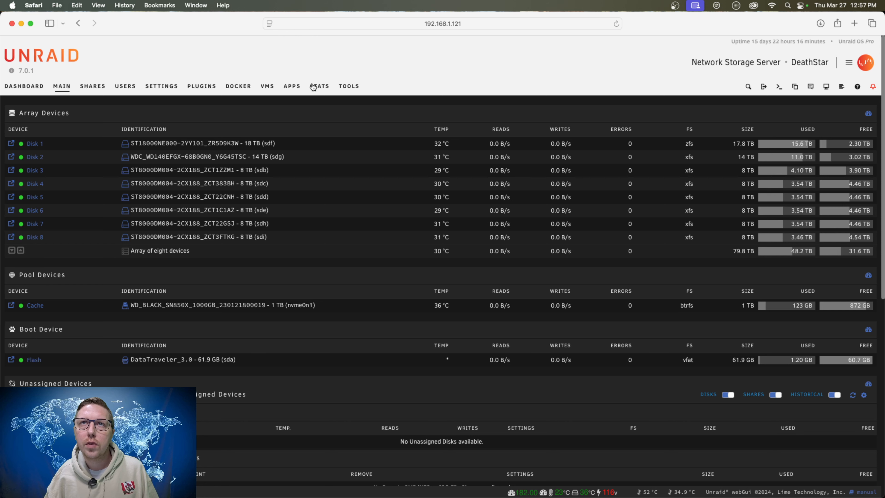
Search the Unraid app catalogue for jellyfin.
{"action": "left_click", "coordinate": [292, 88]}
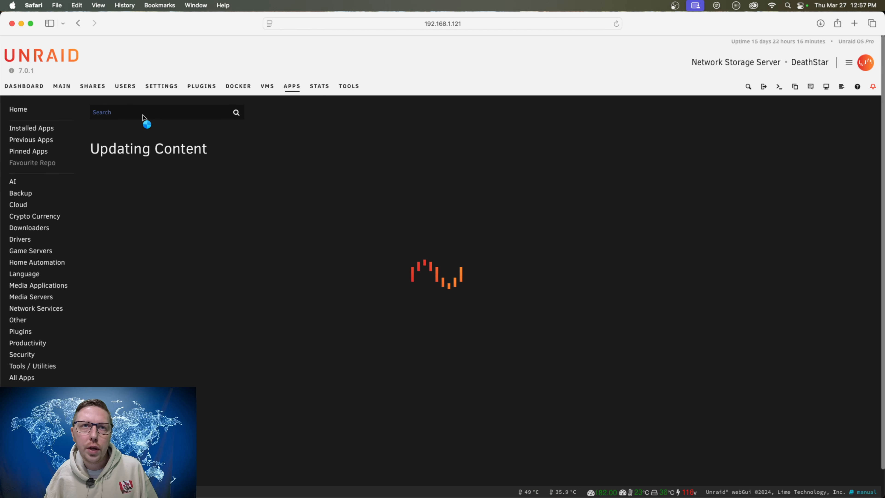
{"action": "left_click", "coordinate": [148, 117]}
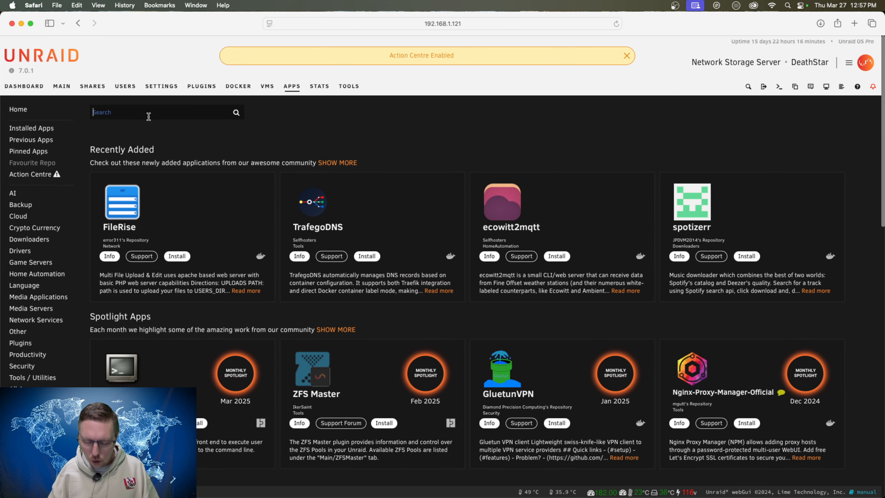
{"action": "type", "text": "jellyfin"}
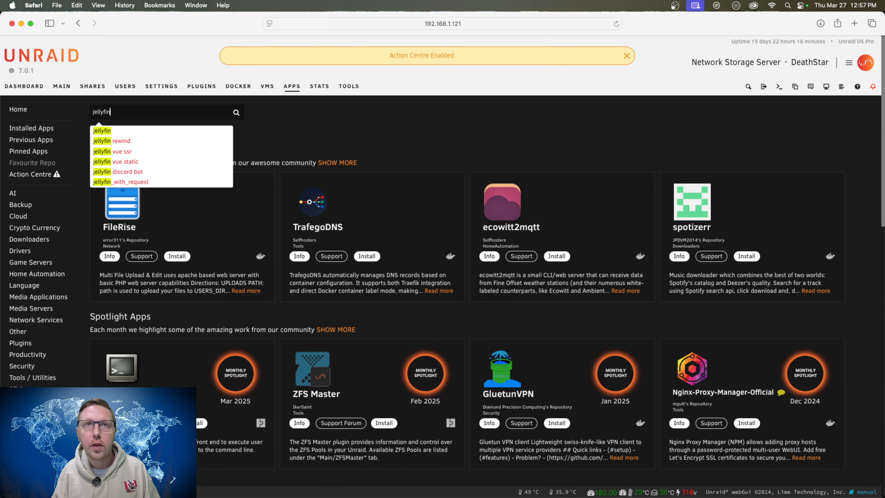
{"action": "key", "text": "Return"}
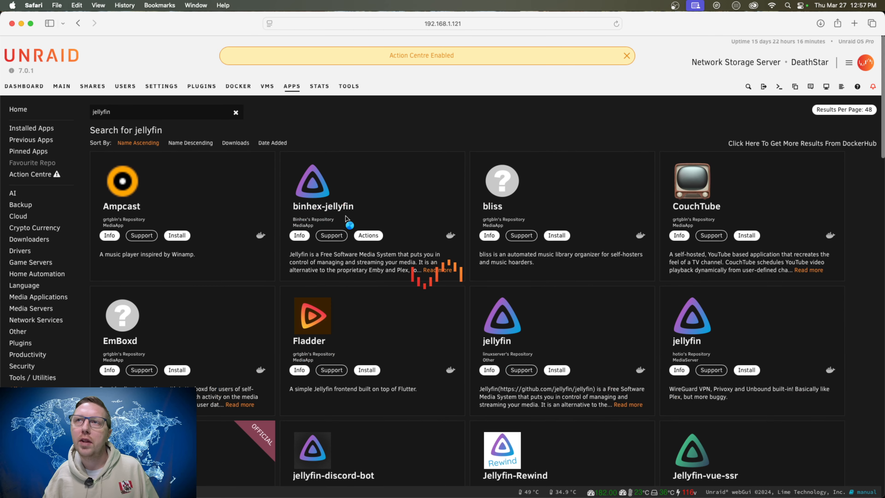
{"action": "scroll", "coordinate": [366, 209], "scroll_direction": "down", "scroll_amount": 1}
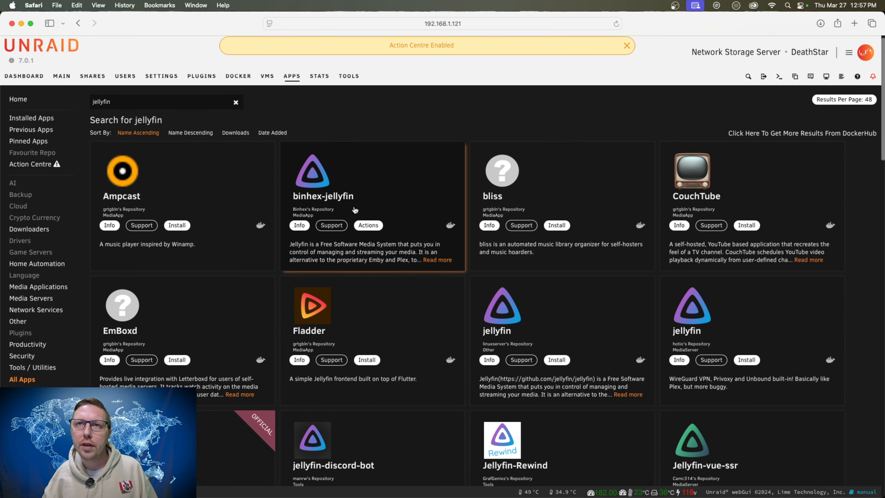
{"action": "left_click", "coordinate": [316, 185]}
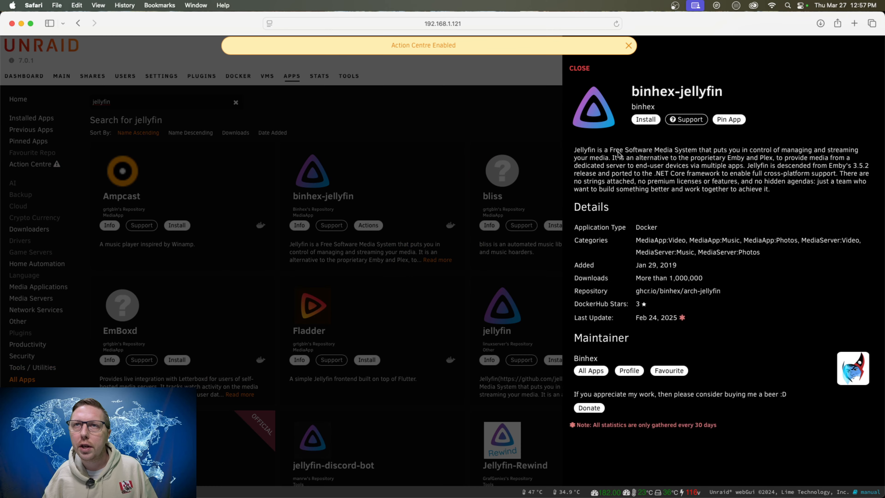
{"action": "left_click", "coordinate": [646, 120]}
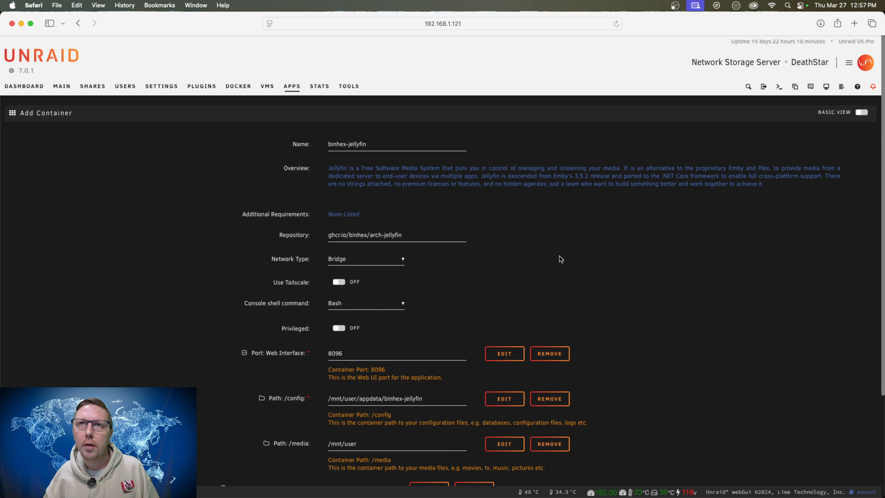
{"action": "left_click", "coordinate": [79, 24]}
{"action": "left_click", "coordinate": [361, 170]}
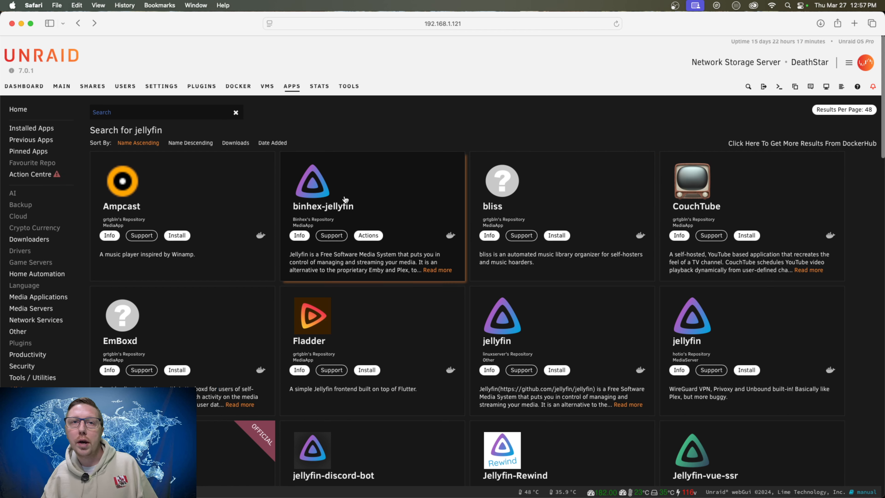
Start a fresh installation of the binhex-jellyfin app from the search results.
{"action": "left_click", "coordinate": [369, 237]}
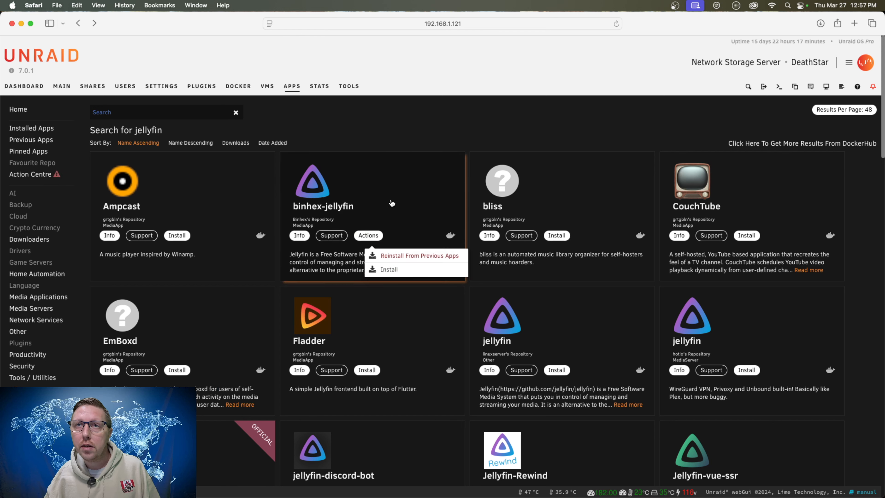
{"action": "left_click", "coordinate": [368, 236]}
{"action": "left_click", "coordinate": [388, 269]}
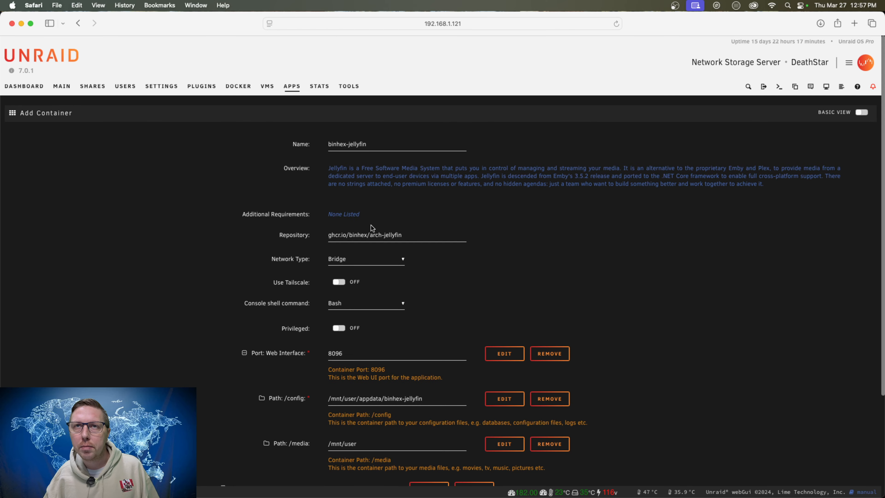
Set the container's /config host path to /mnt/user/appdata/binhex-jellyfin-deathstar.
{"action": "scroll", "coordinate": [458, 346], "scroll_direction": "down", "scroll_amount": 2}
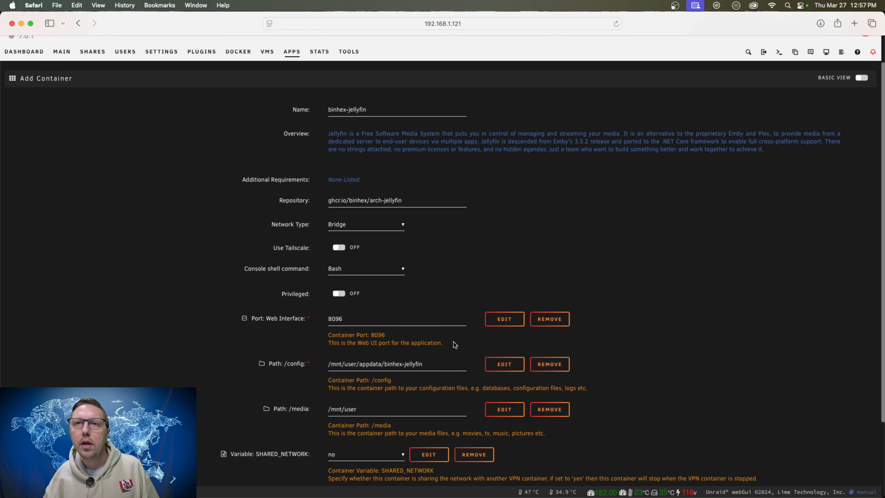
{"action": "left_click", "coordinate": [440, 363]}
{"action": "type", "text": "-deathstar"}
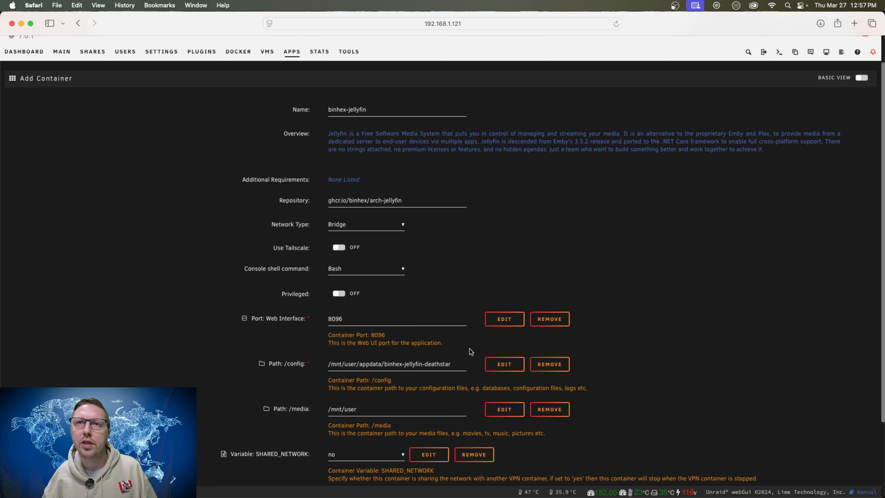
Expand the docker allocations and compare the ports used by other containers with the web interface port 8096.
{"action": "scroll", "coordinate": [470, 350], "scroll_direction": "down", "scroll_amount": 1}
{"action": "left_click", "coordinate": [346, 307]}
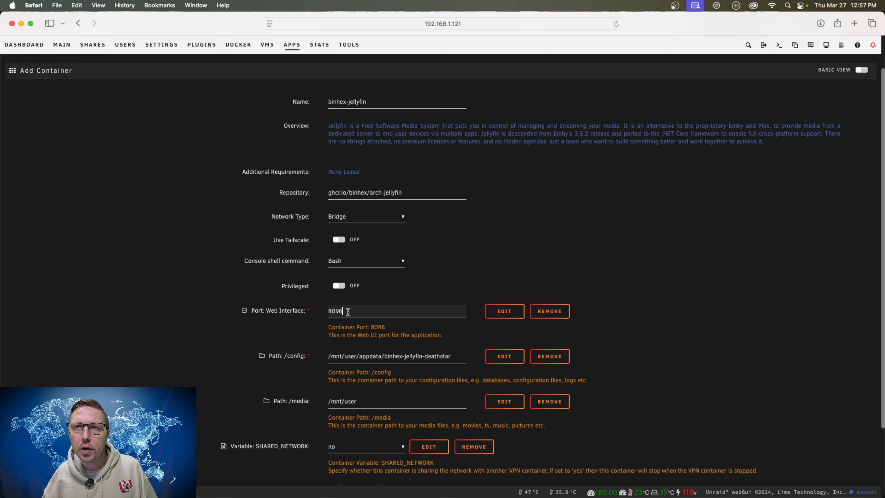
{"action": "scroll", "coordinate": [363, 313], "scroll_direction": "down", "scroll_amount": 5}
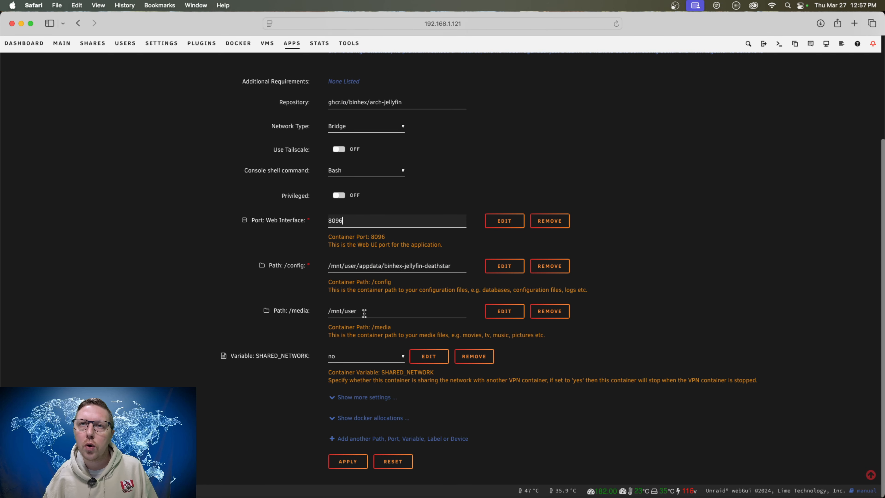
{"action": "left_click", "coordinate": [385, 420]}
{"action": "scroll", "coordinate": [450, 428], "scroll_direction": "down", "scroll_amount": 15}
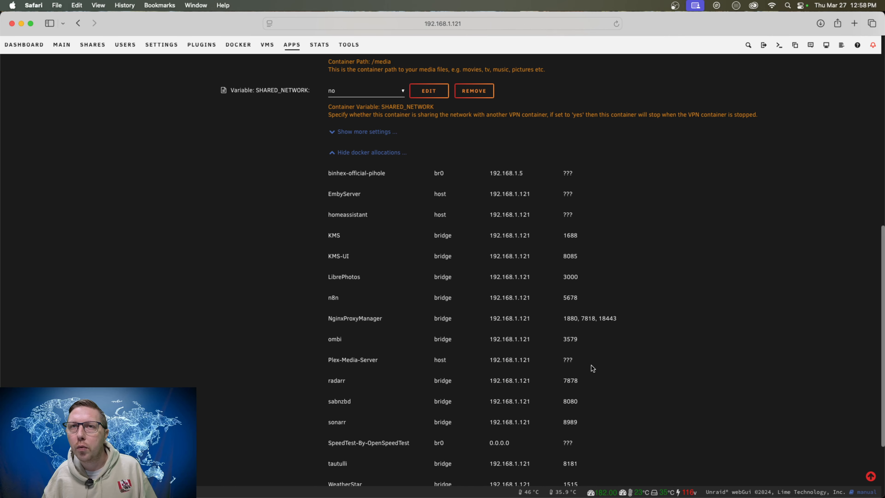
{"action": "scroll", "coordinate": [584, 368], "scroll_direction": "up", "scroll_amount": 20}
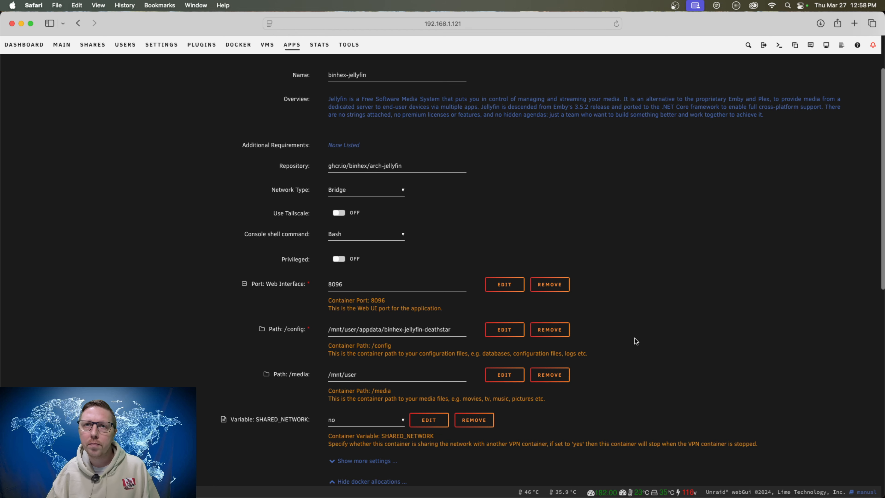
Edit the /media path configuration and choose the Multimedia share as its host path, /mnt/user/Multimedia/.
{"action": "left_click", "coordinate": [383, 376]}
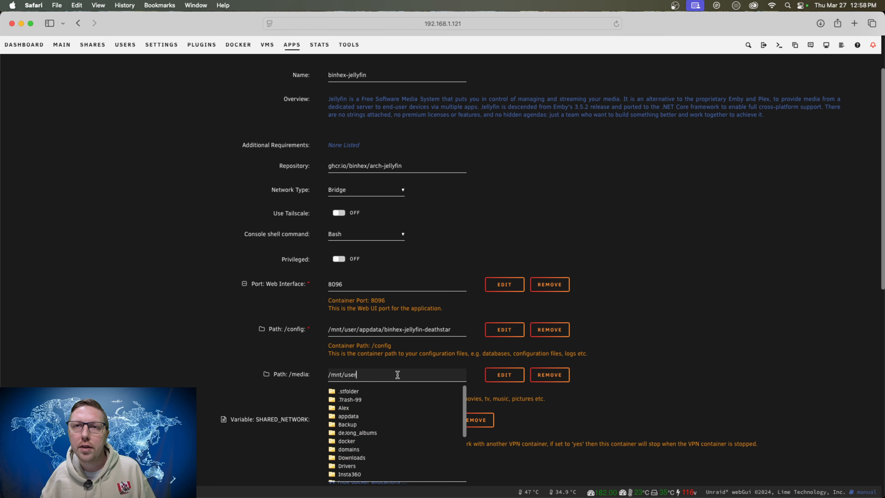
{"action": "scroll", "coordinate": [403, 374], "scroll_direction": "down", "scroll_amount": 2}
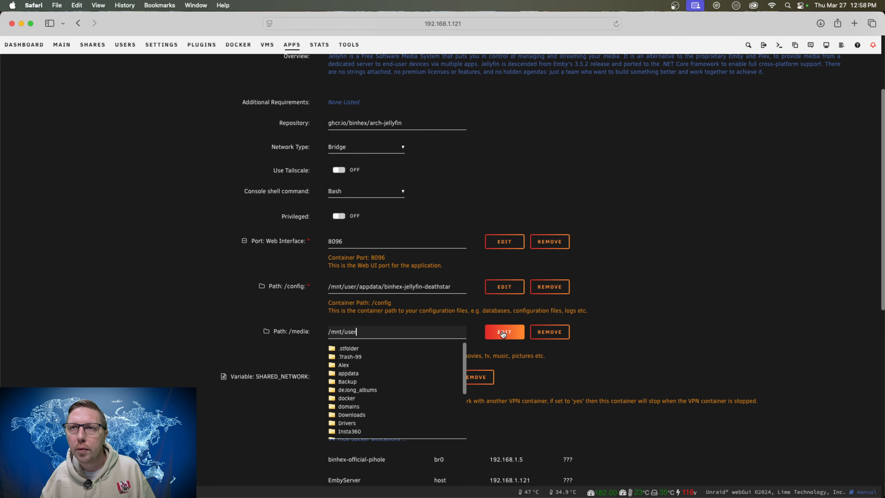
{"action": "left_click", "coordinate": [504, 332]}
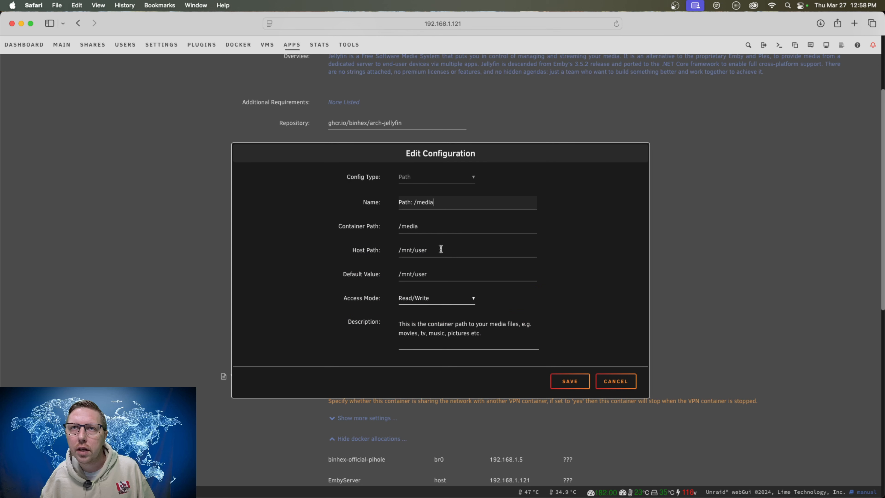
{"action": "left_click", "coordinate": [450, 251]}
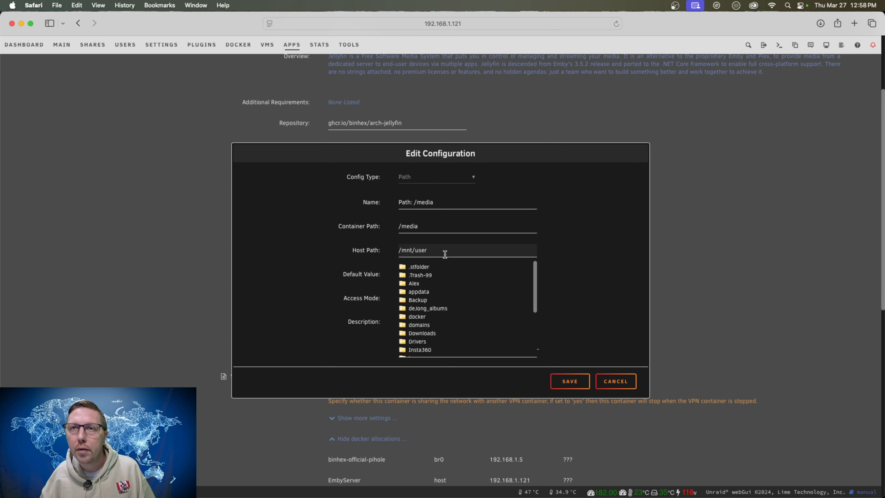
{"action": "scroll", "coordinate": [453, 310], "scroll_direction": "down", "scroll_amount": 3}
{"action": "scroll", "coordinate": [458, 313], "scroll_direction": "down", "scroll_amount": 2}
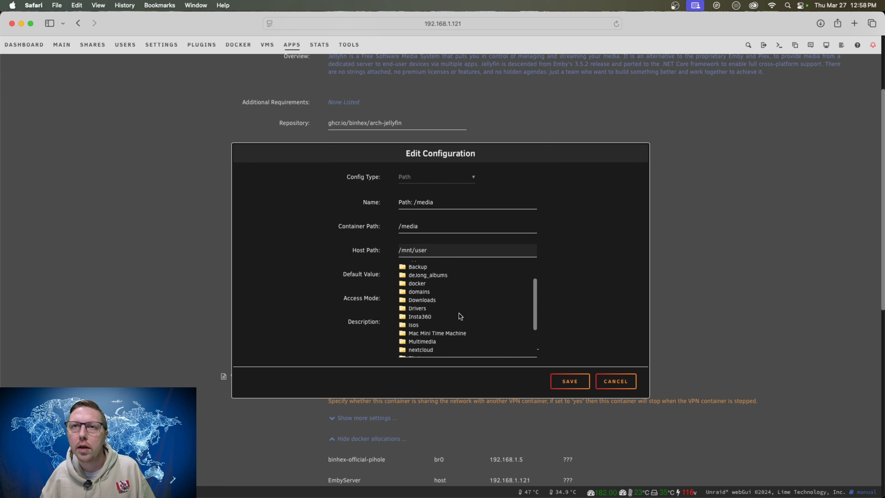
{"action": "left_click", "coordinate": [421, 330]}
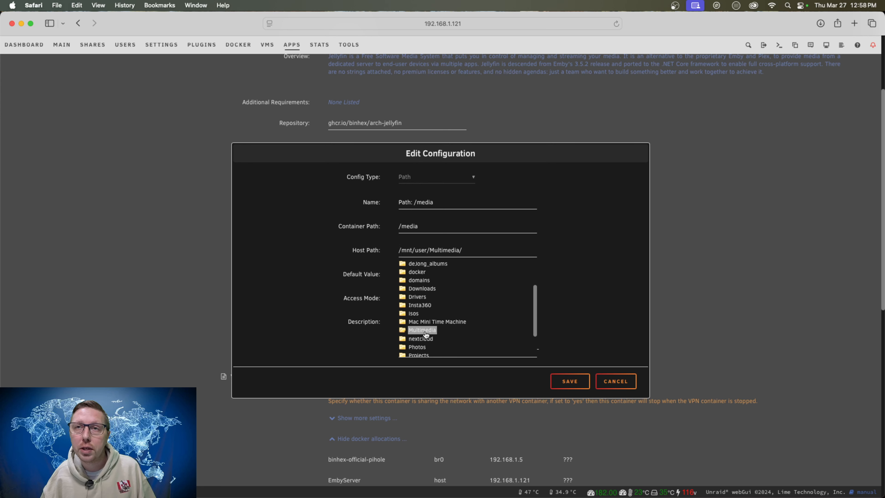
{"action": "left_click", "coordinate": [595, 299]}
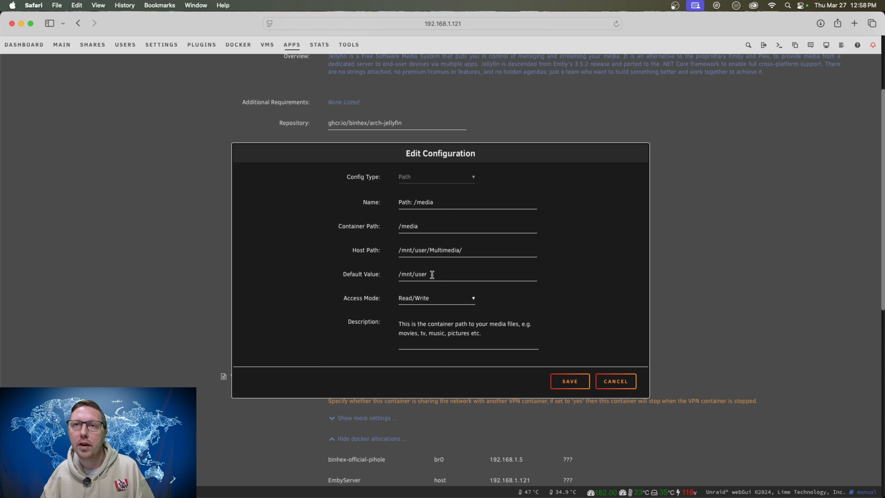
Copy the host path /mnt/user/Multimedia/ into the default value of the /media path and save the configuration.
{"action": "scroll", "coordinate": [437, 274], "scroll_direction": "down", "scroll_amount": 1}
{"action": "left_click", "coordinate": [470, 248]}
{"action": "left_click_drag", "start_coordinate": [470, 248], "coordinate": [385, 246]}
{"action": "key", "text": "super+c"}
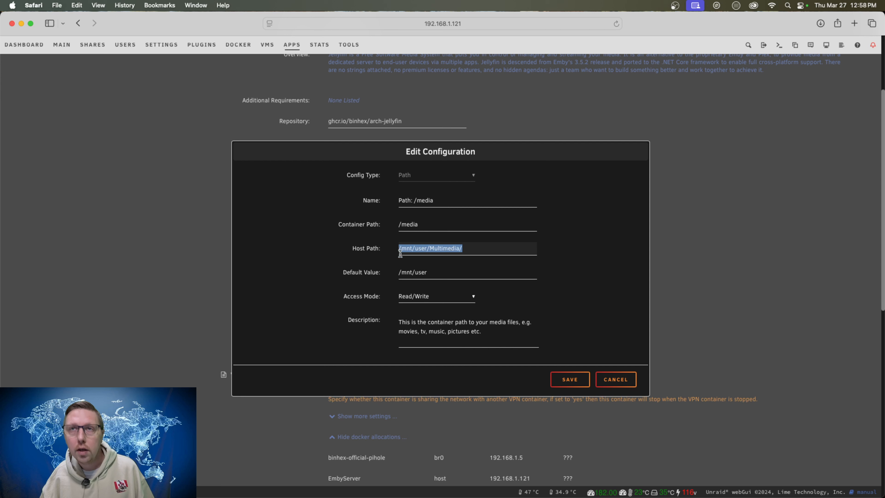
{"action": "triple_click", "coordinate": [443, 273]}
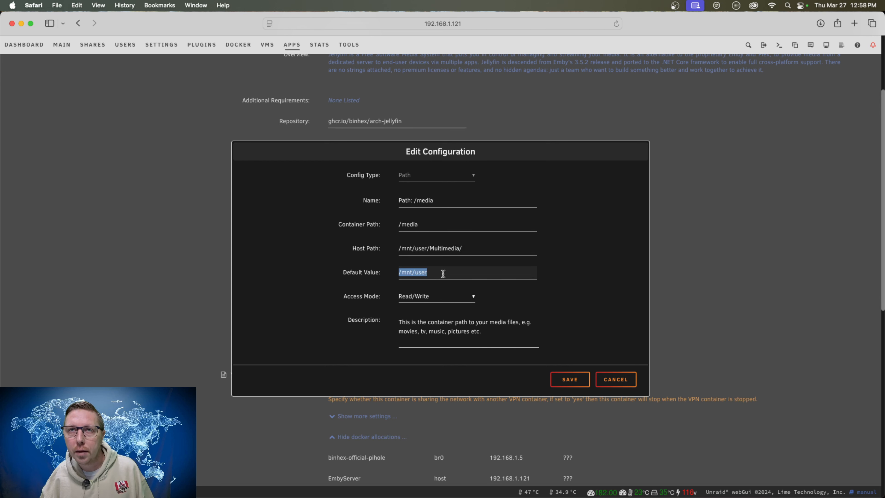
{"action": "key", "text": "super+v"}
{"action": "left_click", "coordinate": [565, 264]}
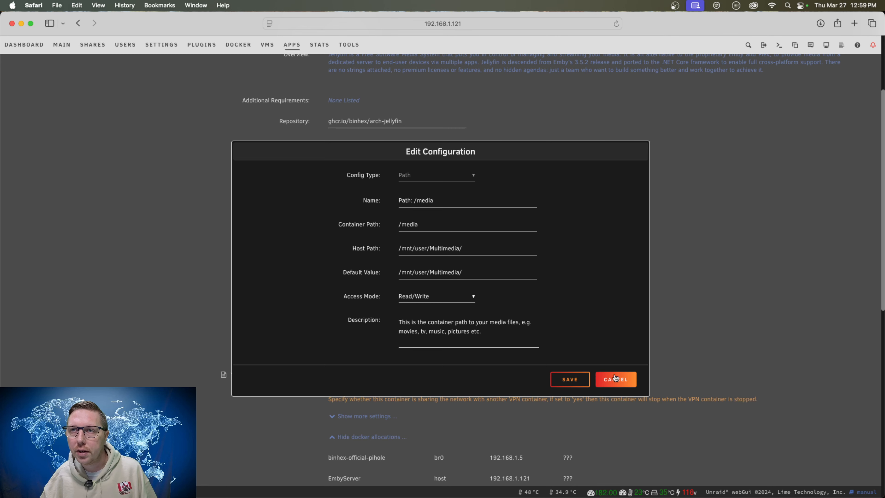
{"action": "left_click", "coordinate": [571, 381]}
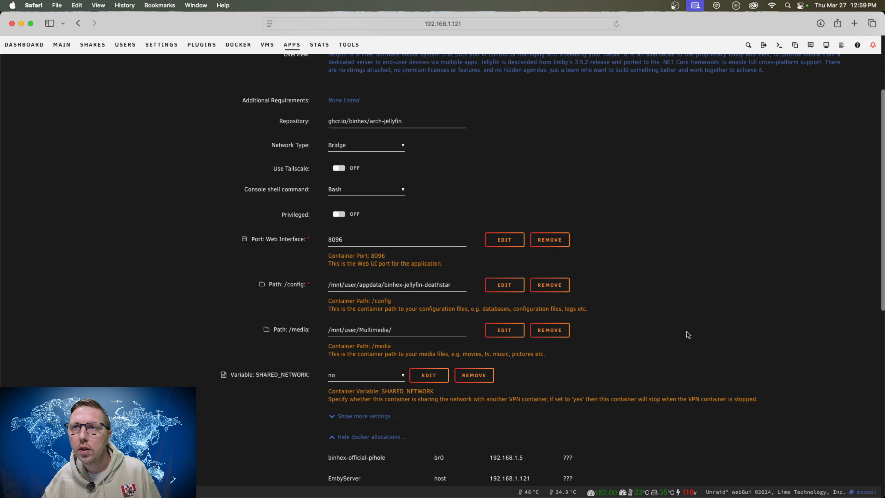
Apply the binhex-jellyfin container settings to install it, and close the finished installation log.
{"action": "scroll", "coordinate": [643, 347], "scroll_direction": "down", "scroll_amount": 1}
{"action": "scroll", "coordinate": [644, 343], "scroll_direction": "down", "scroll_amount": 5}
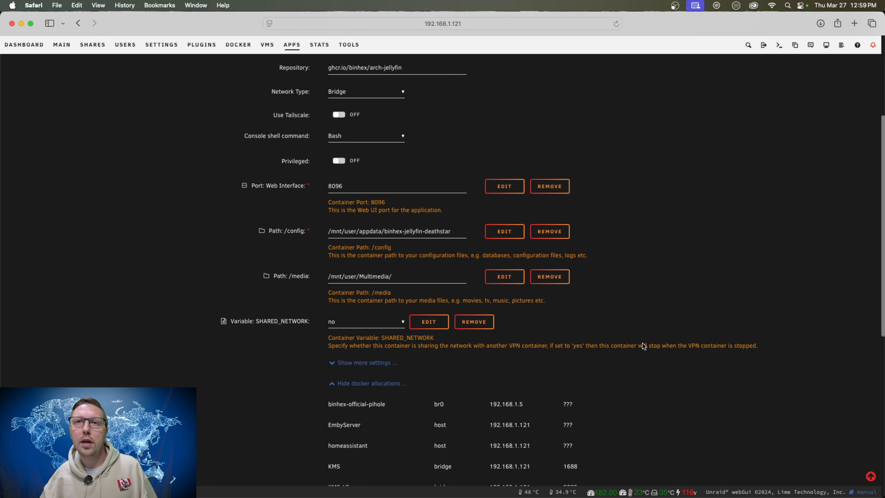
{"action": "scroll", "coordinate": [643, 345], "scroll_direction": "up", "scroll_amount": 10}
{"action": "scroll", "coordinate": [644, 347], "scroll_direction": "down", "scroll_amount": 15}
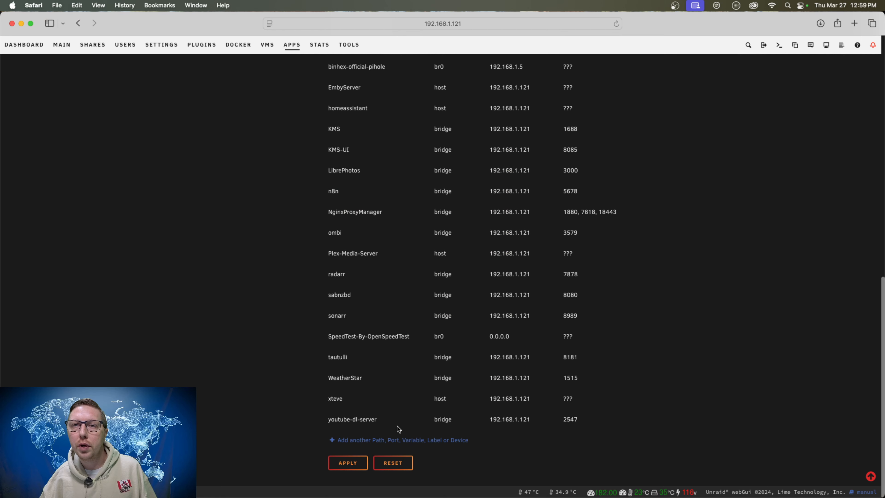
{"action": "left_click", "coordinate": [349, 465]}
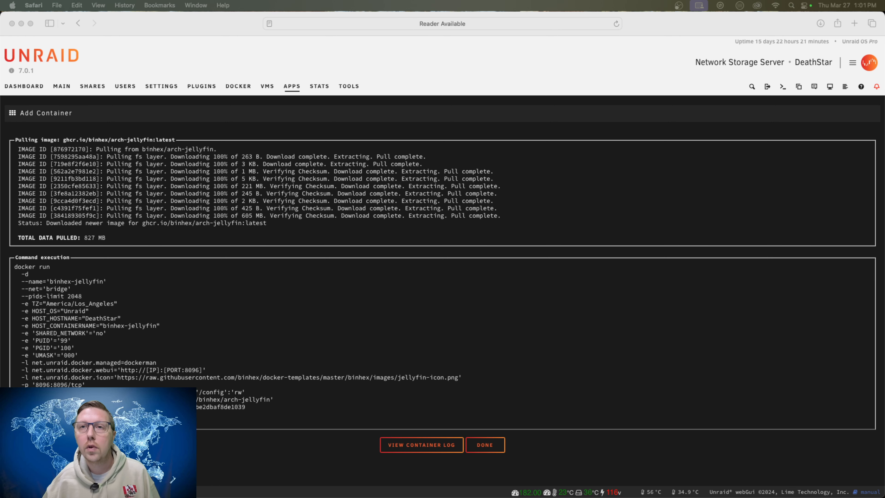
{"action": "left_click", "coordinate": [486, 446]}
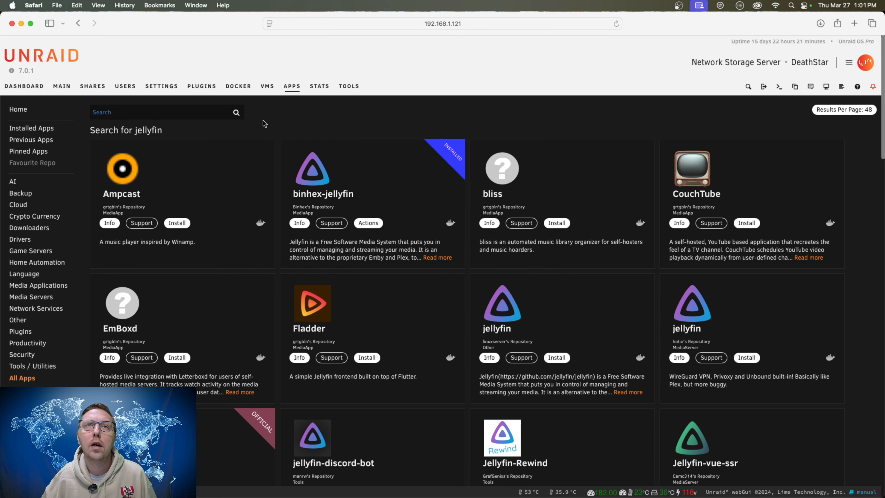
Try to open the WebUI of the installed binhex-jellyfin app, and close its page.
{"action": "left_click", "coordinate": [368, 222]}
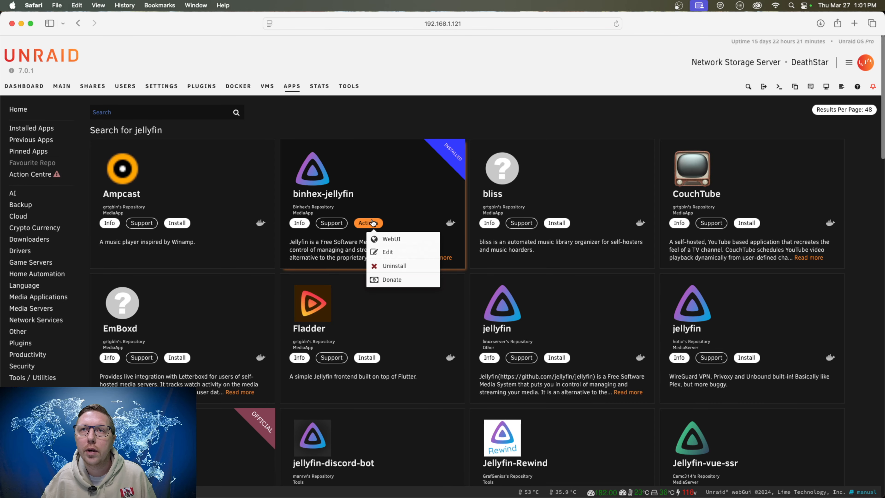
{"action": "left_click", "coordinate": [415, 243]}
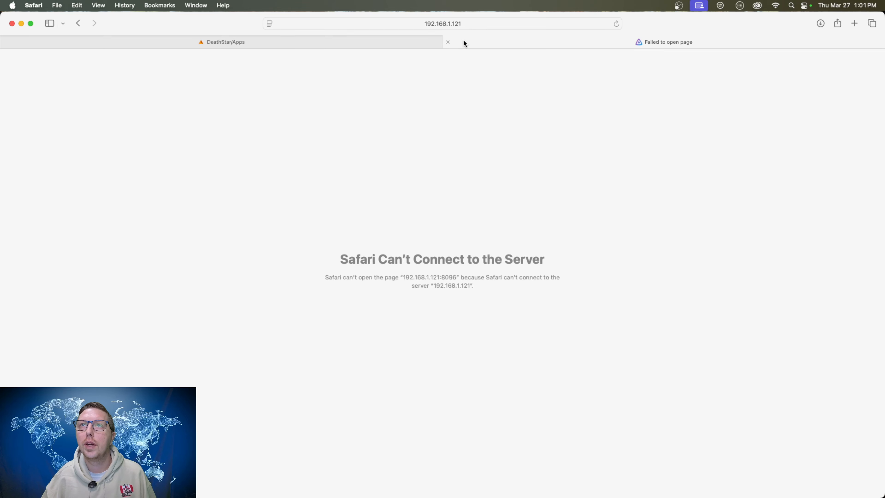
{"action": "left_click", "coordinate": [448, 42]}
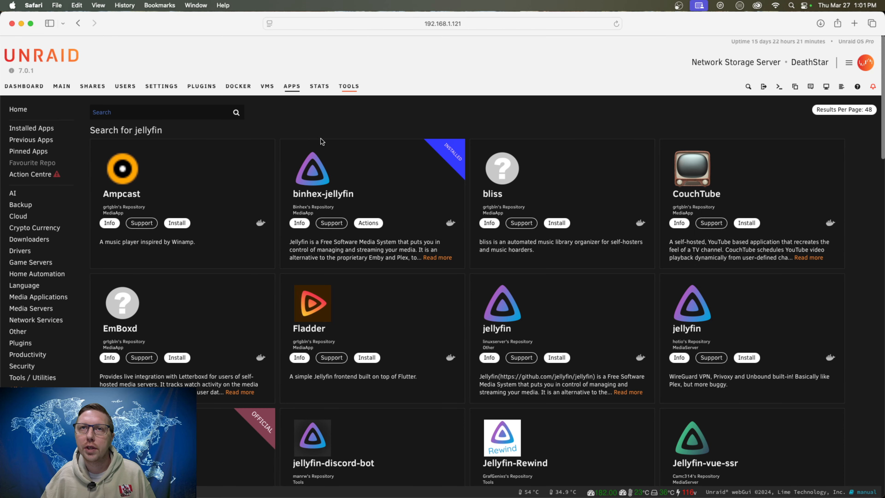
Show the Docker containers in advanced view, try to open the WebUI of binhex-jellyfin, and close its page.
{"action": "left_click", "coordinate": [240, 87]}
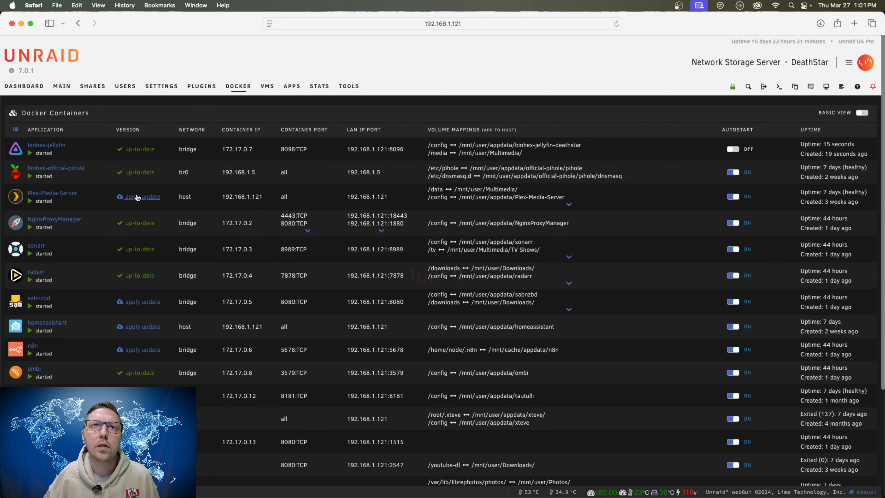
{"action": "scroll", "coordinate": [704, 129], "scroll_direction": "down", "scroll_amount": 1}
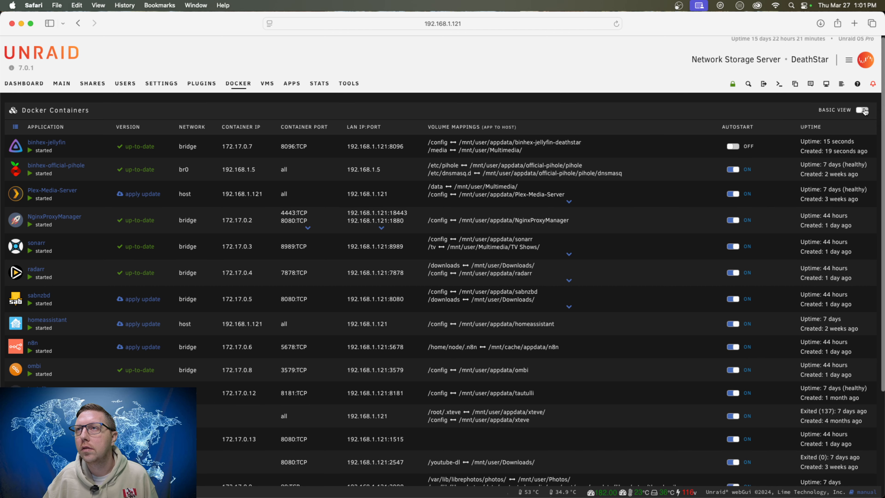
{"action": "left_click", "coordinate": [863, 111]}
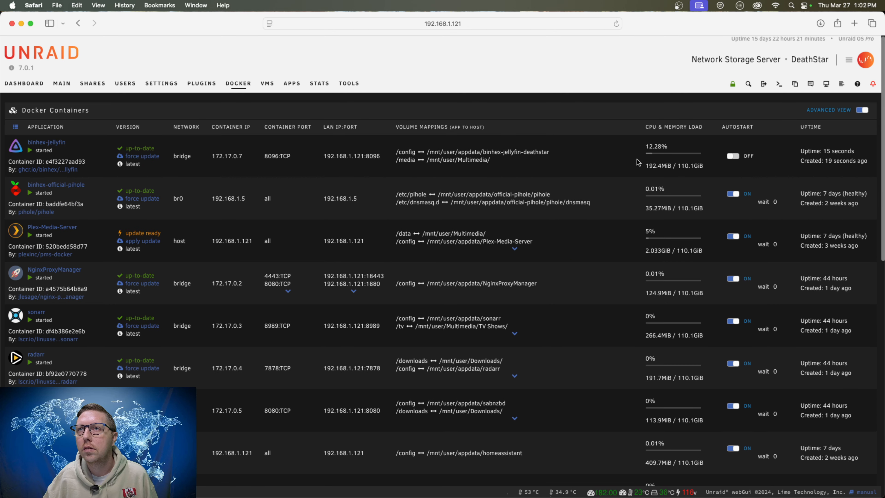
{"action": "left_click", "coordinate": [14, 150]}
{"action": "left_click", "coordinate": [44, 178]}
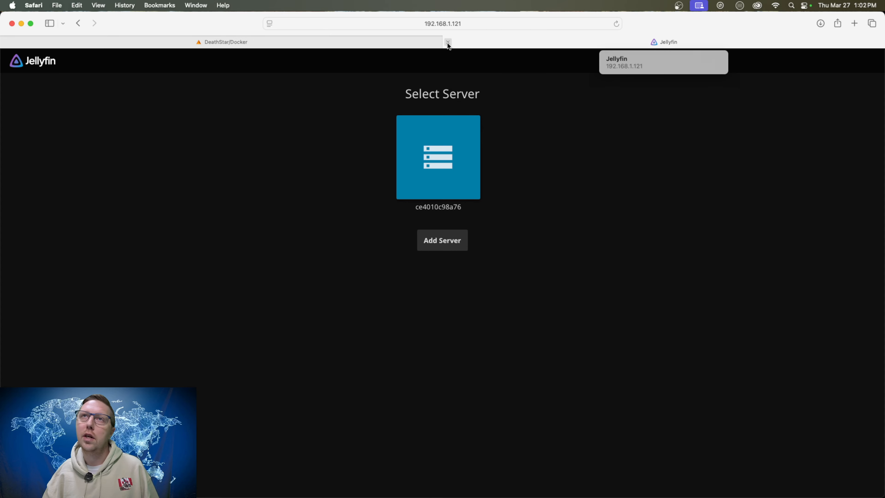
{"action": "left_click", "coordinate": [456, 45]}
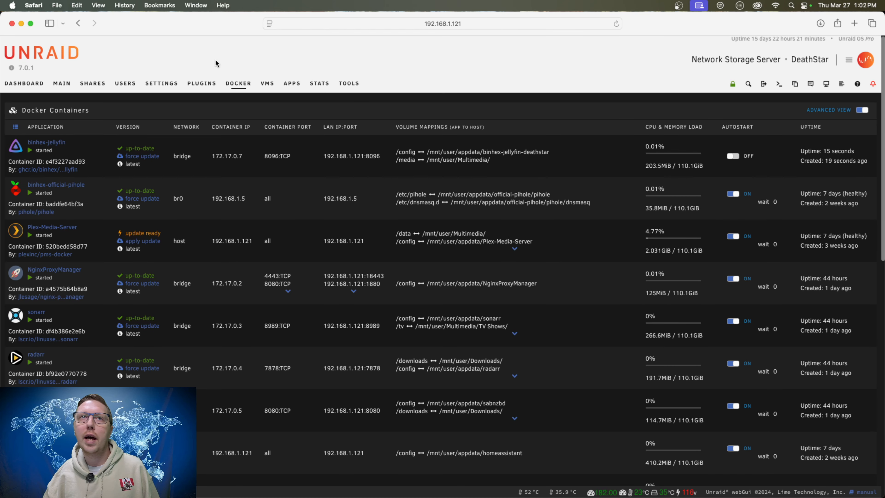
Open Safari's privacy settings and search the stored website data for jellyfin.
{"action": "left_click", "coordinate": [33, 5]}
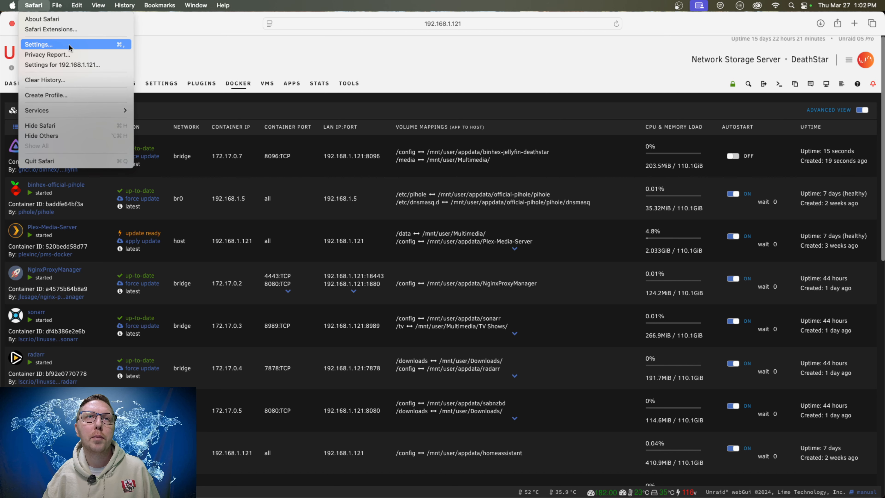
{"action": "left_click", "coordinate": [38, 44]}
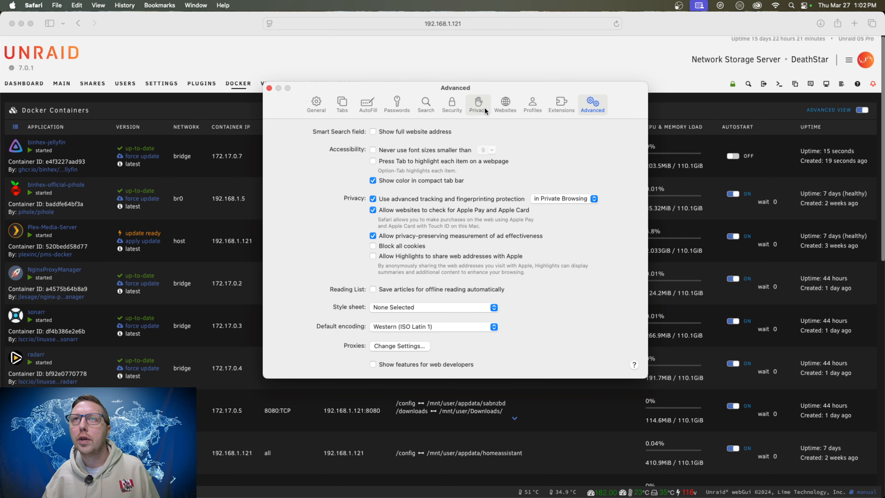
{"action": "left_click", "coordinate": [482, 106]}
{"action": "left_click", "coordinate": [441, 188]}
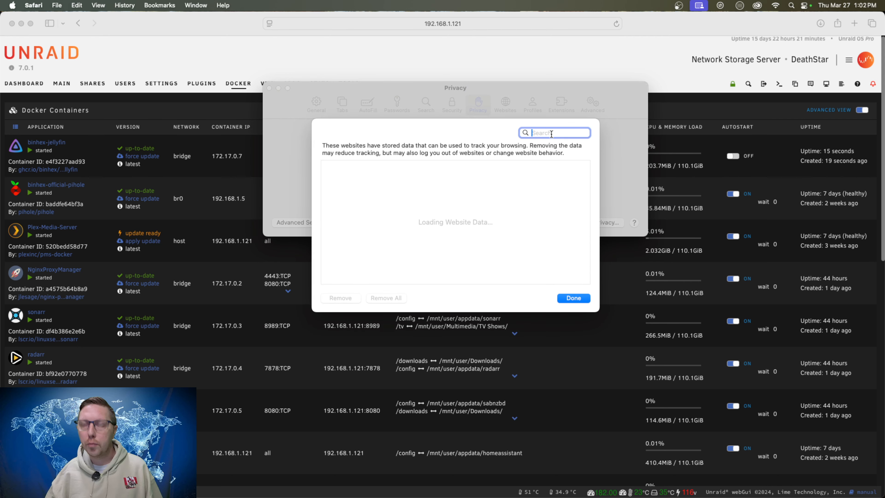
{"action": "type", "text": "jellyfin"}
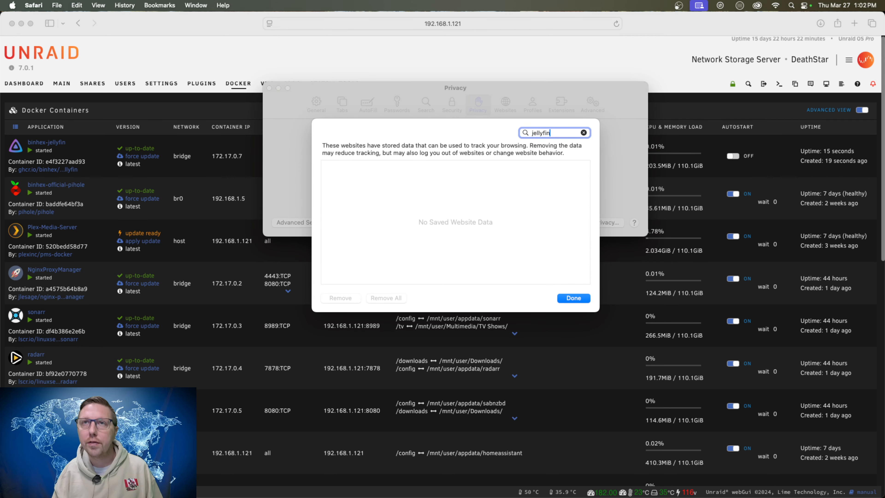
{"action": "key", "text": "Return"}
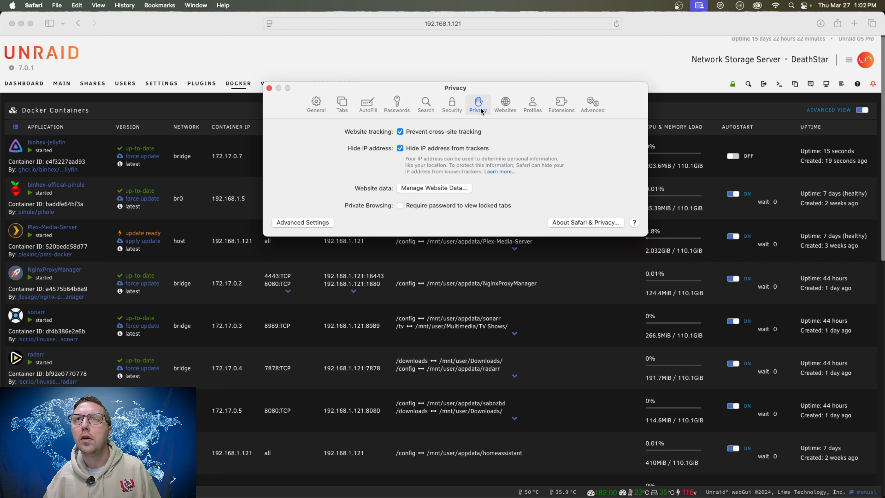
Repeat the jellyfin search in the stored website data, clear it, and remove the entry for 192.168.1.121.
{"action": "left_click", "coordinate": [458, 188]}
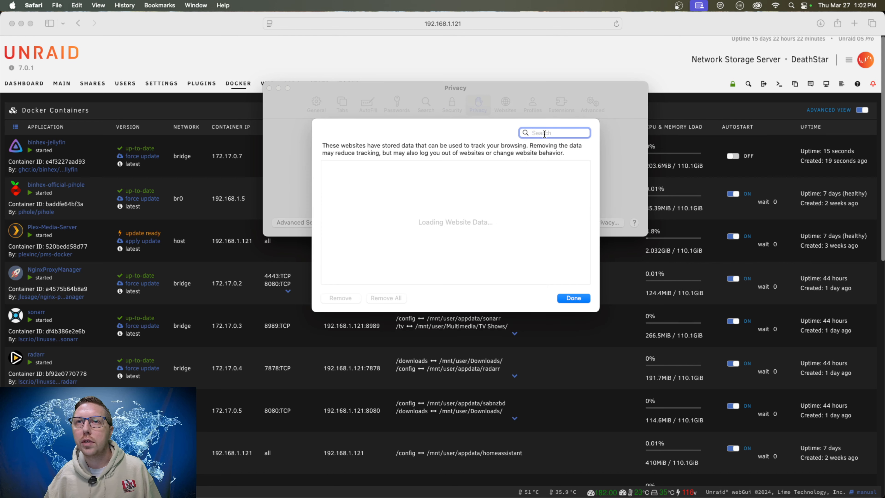
{"action": "type", "text": "jellyfin"}
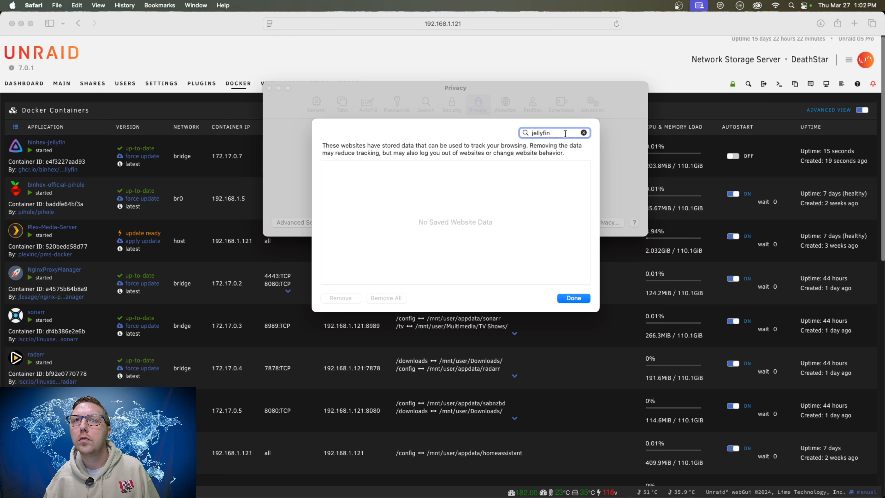
{"action": "left_click", "coordinate": [584, 133]}
{"action": "left_click", "coordinate": [357, 190]}
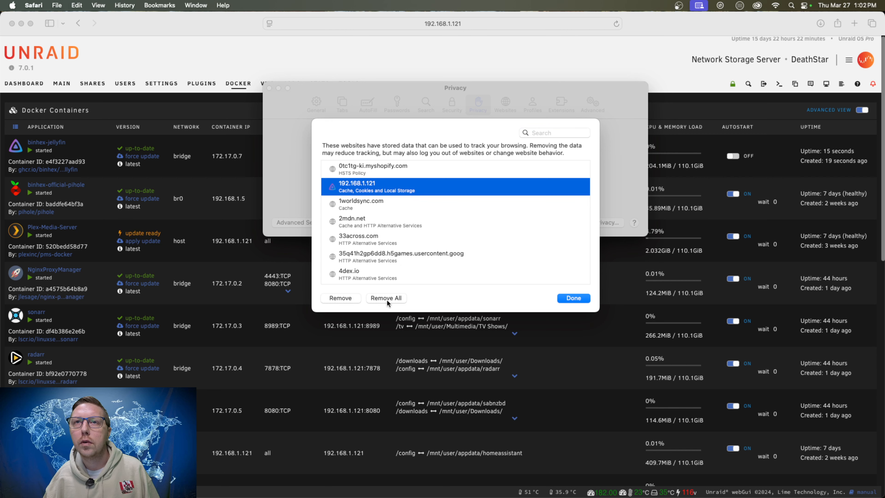
{"action": "left_click", "coordinate": [339, 298]}
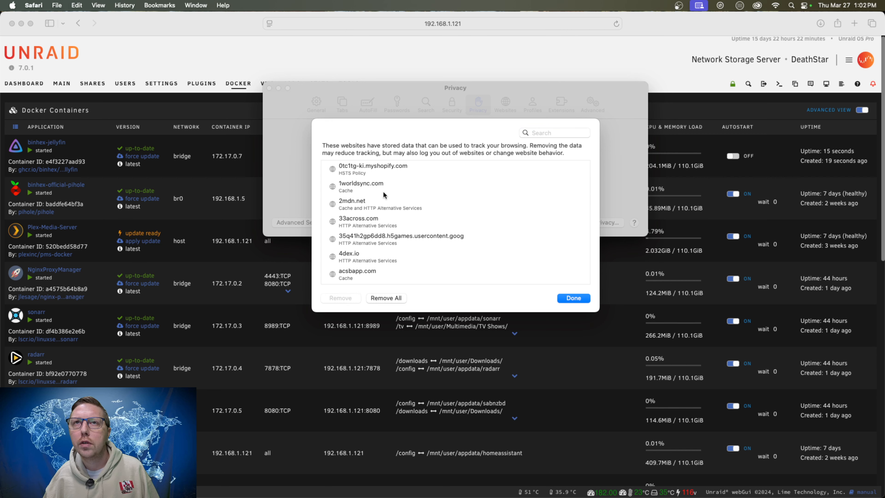
Check the stored website data for any remaining 192.168.1.121 entry, and close the Safari settings.
{"action": "left_click", "coordinate": [545, 134]}
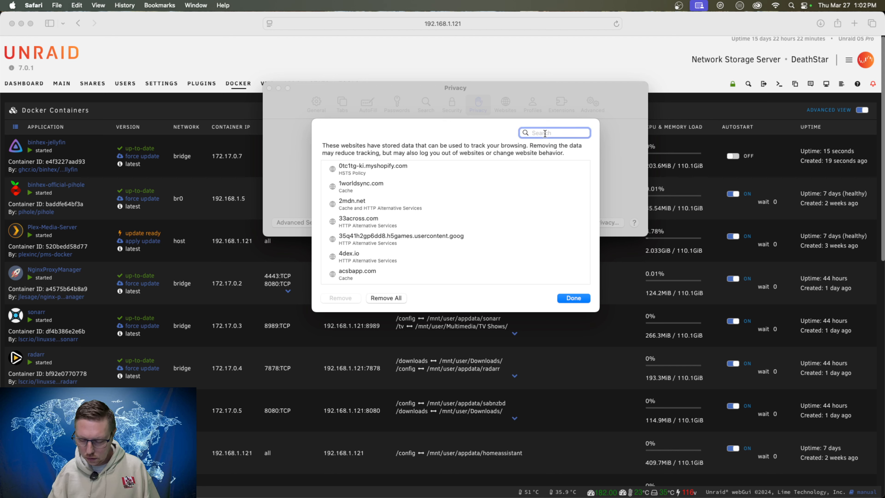
{"action": "type", "text": "192.168.1.121"}
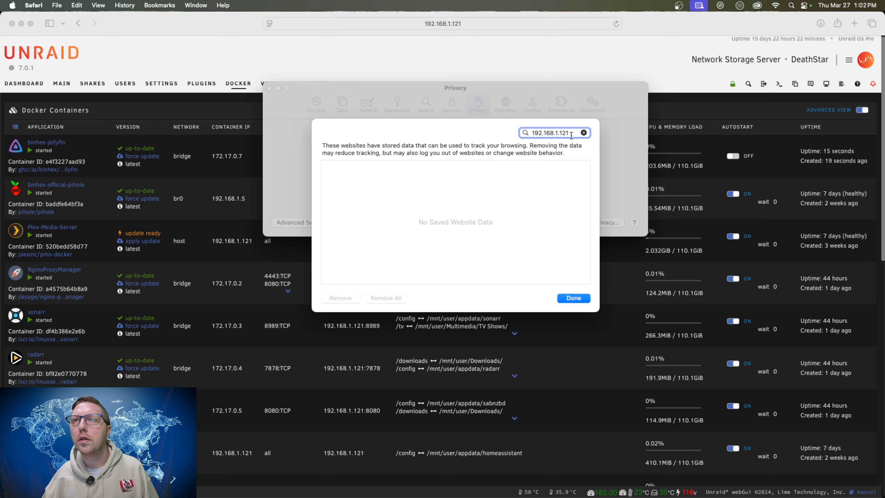
{"action": "left_click", "coordinate": [583, 132]}
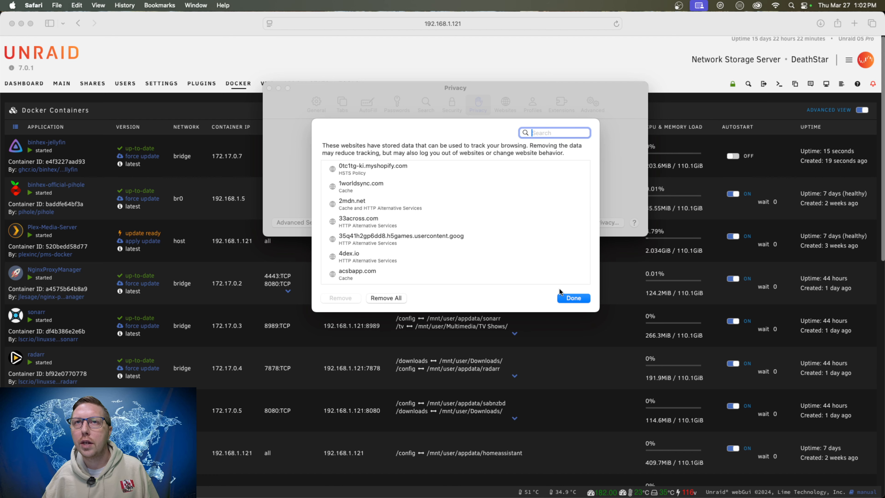
{"action": "left_click", "coordinate": [579, 299]}
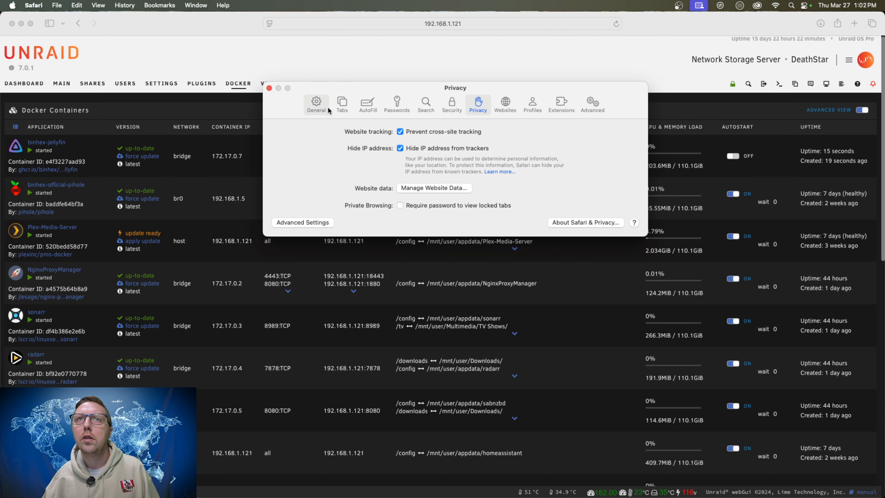
{"action": "left_click", "coordinate": [269, 88]}
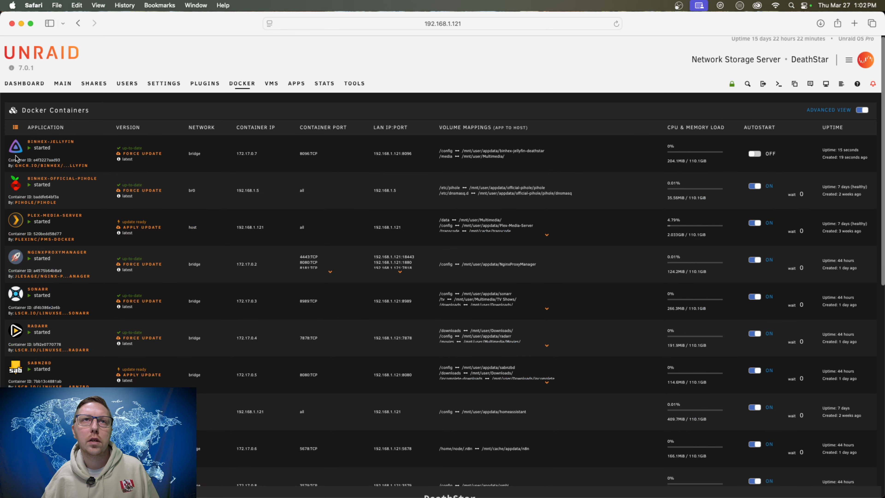
Reload the Unraid page and log in with the saved username and password for the root account.
{"action": "left_click", "coordinate": [616, 23]}
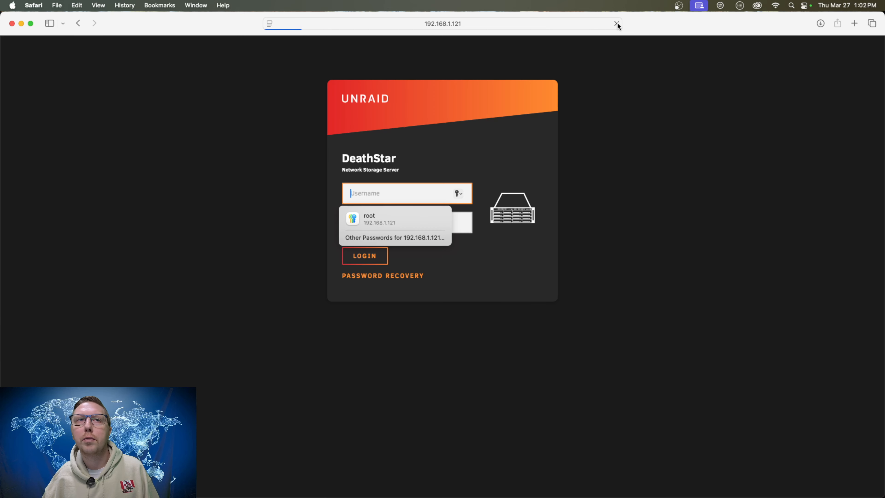
{"action": "left_click", "coordinate": [390, 220]}
{"action": "left_click", "coordinate": [365, 255]}
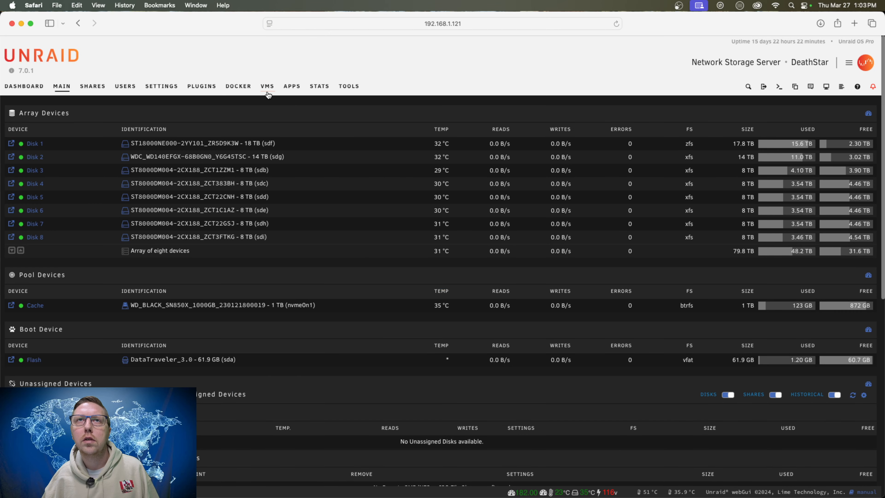
Open the WebUI of the binhex-jellyfin Docker container and continue its setup wizard with English as the display language.
{"action": "left_click", "coordinate": [238, 86]}
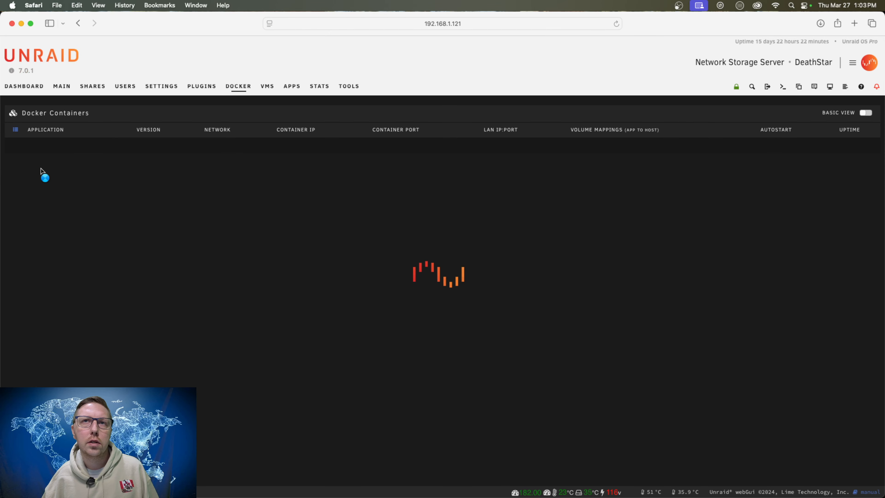
{"action": "left_click", "coordinate": [16, 150]}
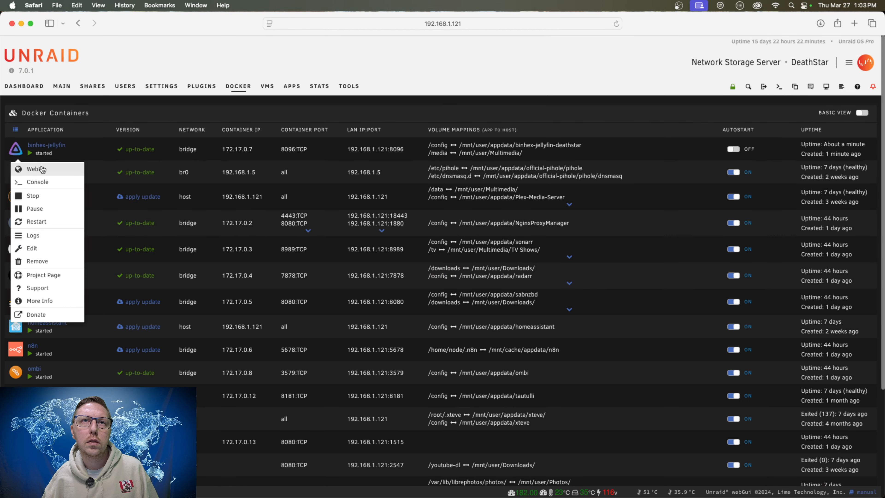
{"action": "left_click", "coordinate": [38, 169]}
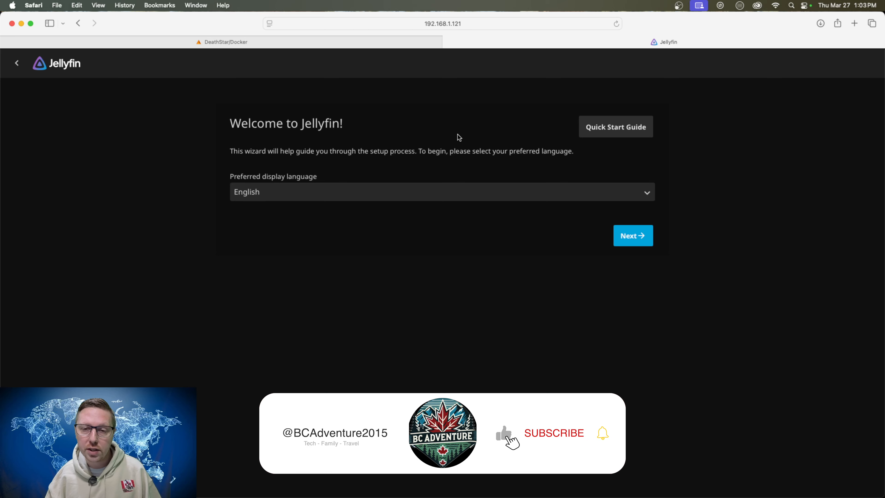
{"action": "left_click", "coordinate": [646, 243]}
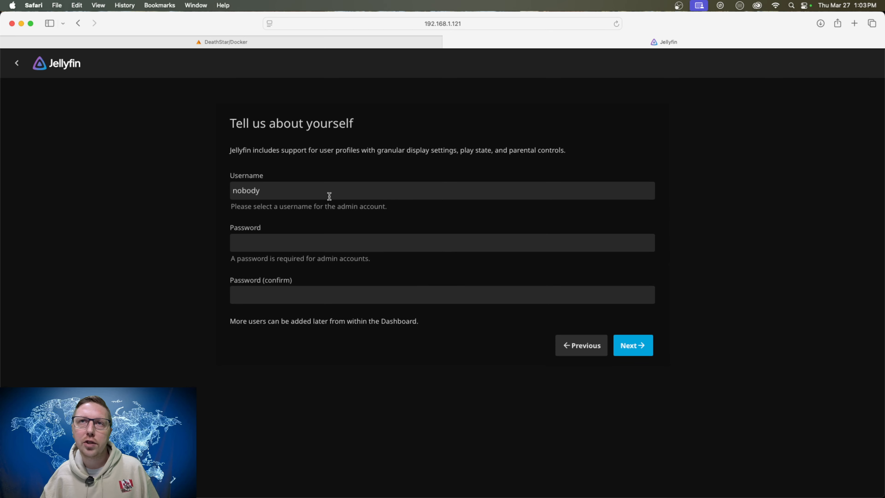
Create the Jellyfin admin account by entering the username, password and password confirmation, and decline saving the password in the browser.
{"action": "left_click_drag", "start_coordinate": [296, 191], "coordinate": [229, 191]}
{"action": "type", "text": "Alex"}
{"action": "key", "text": "Tab"}
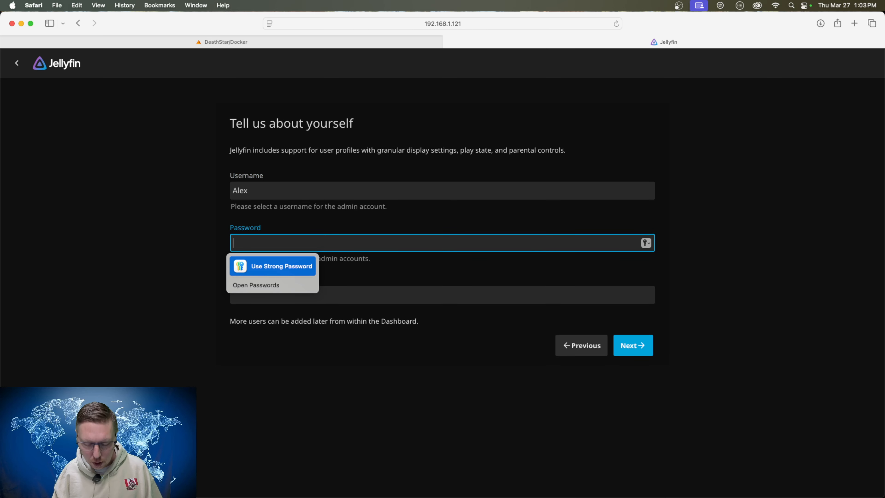
{"action": "type", "text": "********"}
{"action": "key", "text": "Tab"}
{"action": "type", "text": "********"}
{"action": "left_click", "coordinate": [413, 351]}
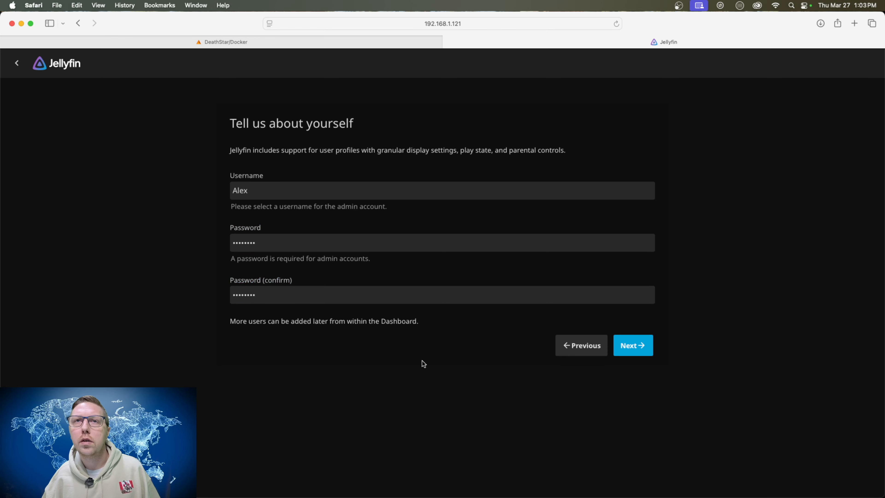
{"action": "left_click", "coordinate": [635, 348]}
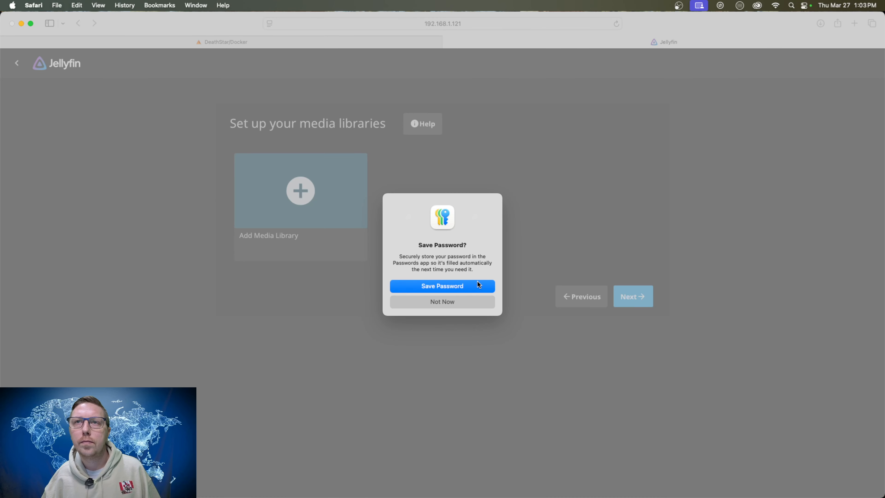
{"action": "left_click", "coordinate": [441, 303]}
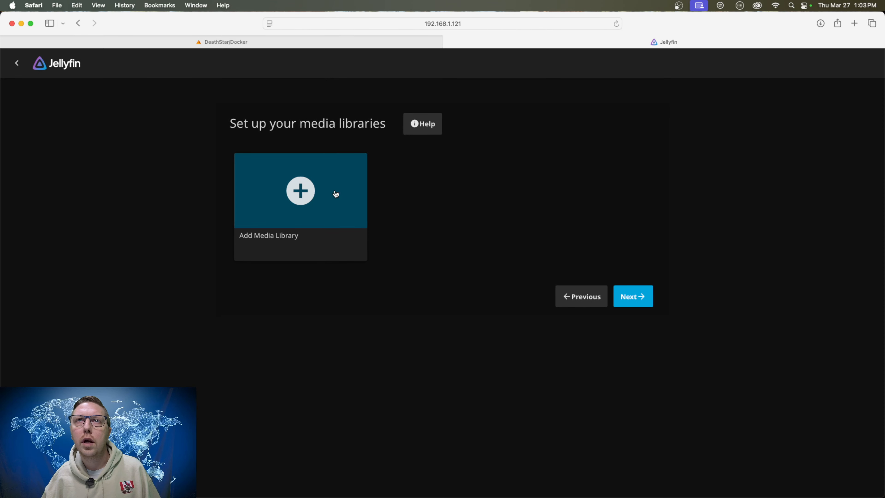
Start a new media library with the content type Shows and the display name TV Shows.
{"action": "left_click", "coordinate": [300, 190]}
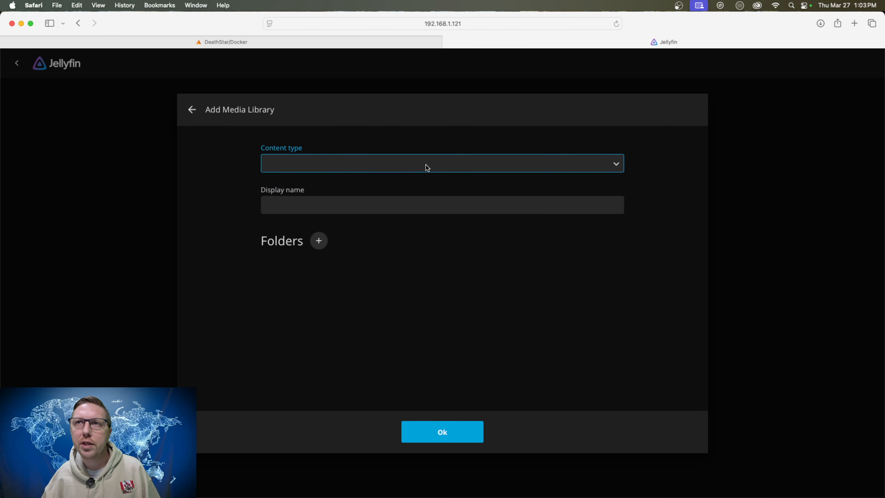
{"action": "left_click", "coordinate": [421, 165]}
{"action": "left_click", "coordinate": [319, 196]}
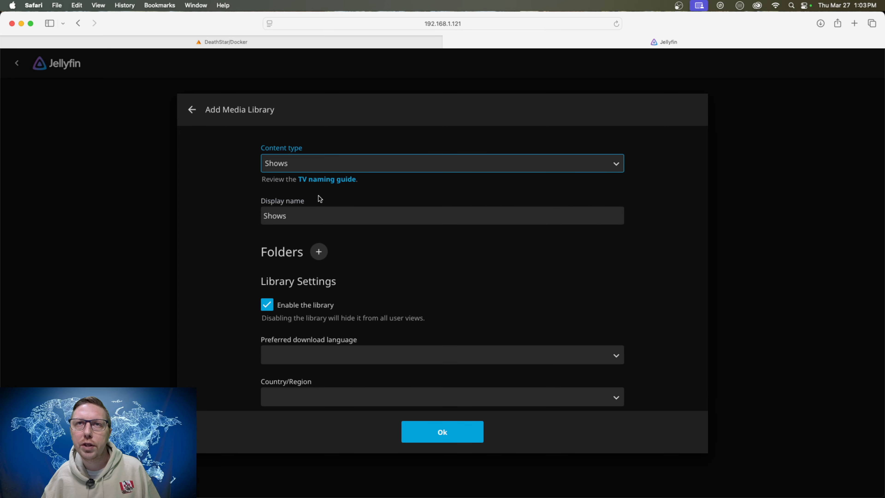
{"action": "left_click", "coordinate": [266, 216]}
{"action": "type", "text": "TV"}
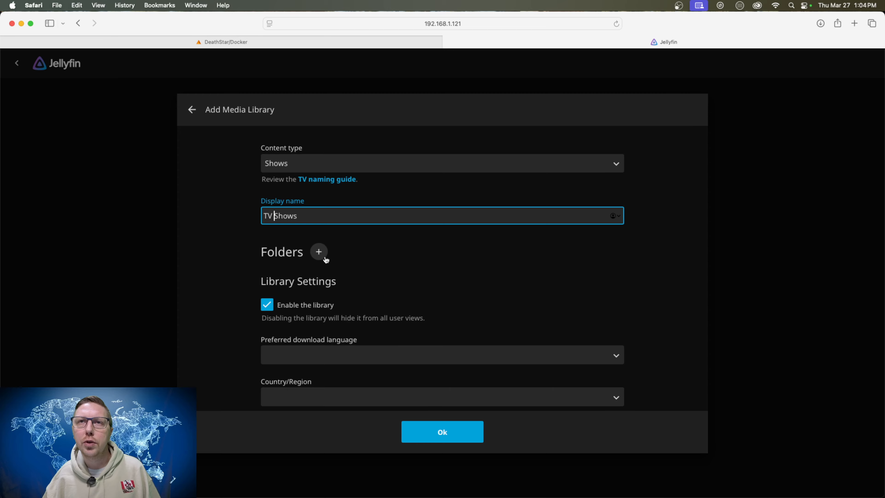
Add the folder /media/TV Shows to the new media library.
{"action": "left_click", "coordinate": [319, 251]}
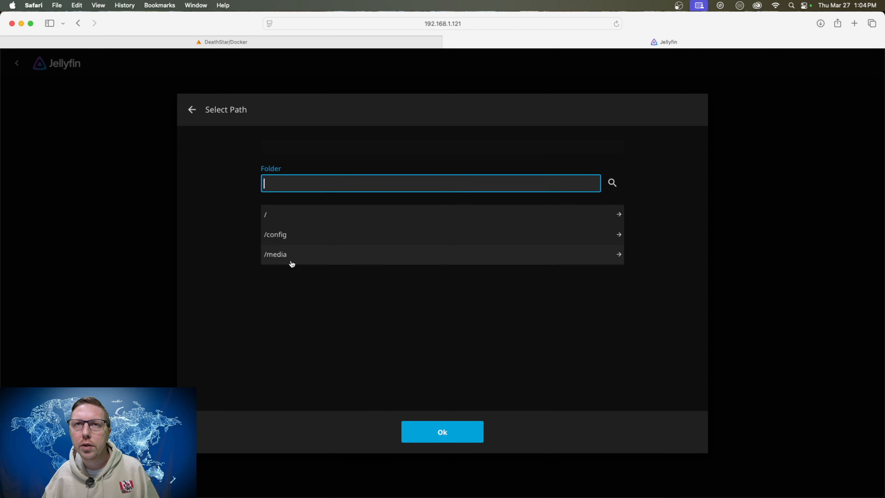
{"action": "left_click", "coordinate": [287, 258]}
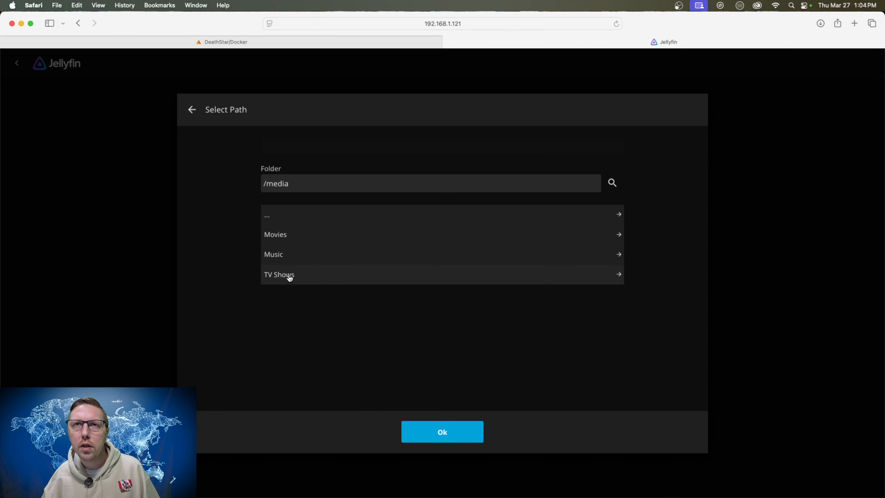
{"action": "left_click", "coordinate": [449, 430]}
{"action": "scroll", "coordinate": [450, 311], "scroll_direction": "down", "scroll_amount": 5}
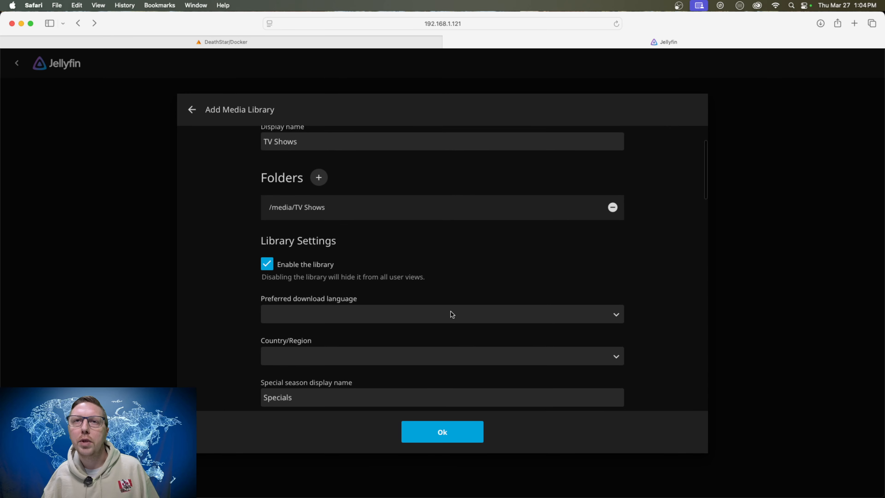
Set the TV Shows library's preferred download language to English and its country to United States, and save the library.
{"action": "left_click", "coordinate": [454, 301]}
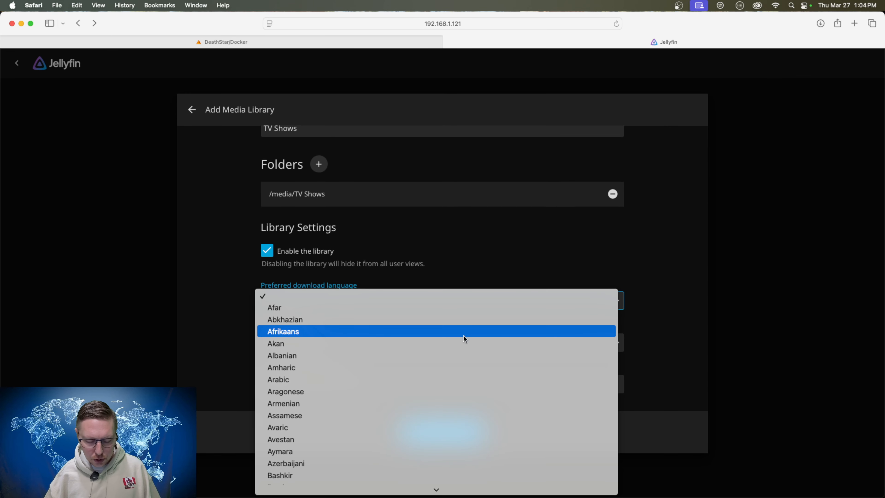
{"action": "type", "text": "eng"}
{"action": "key", "text": "Return"}
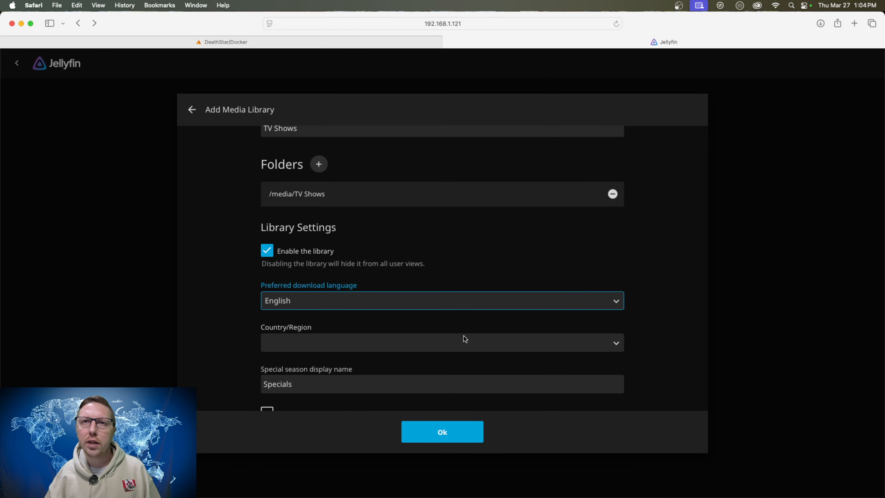
{"action": "left_click", "coordinate": [507, 342]}
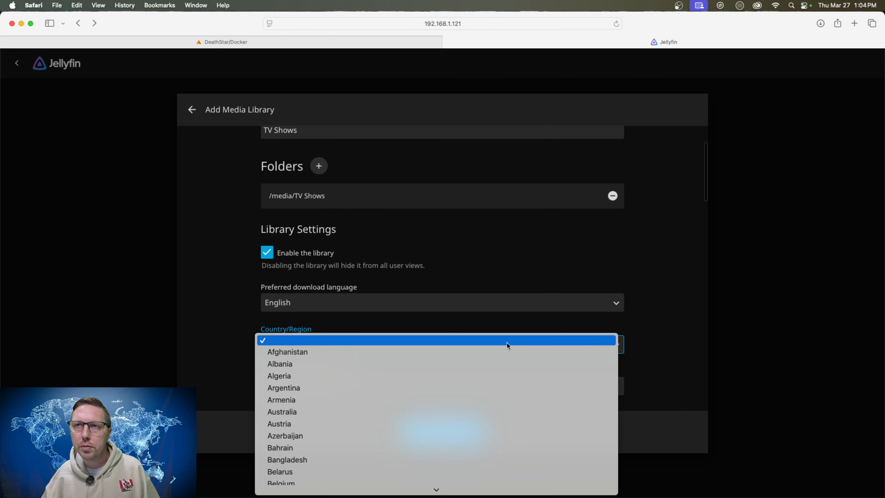
{"action": "type", "text": "uk"}
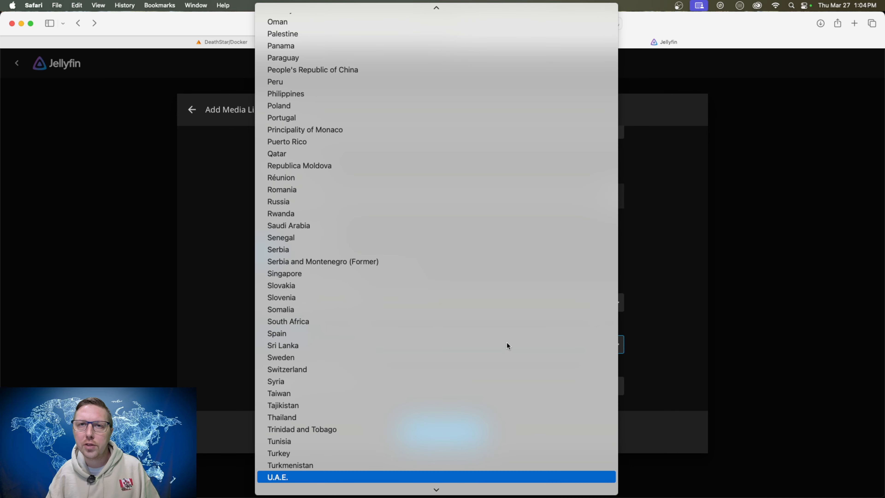
{"action": "key", "text": "Down"}
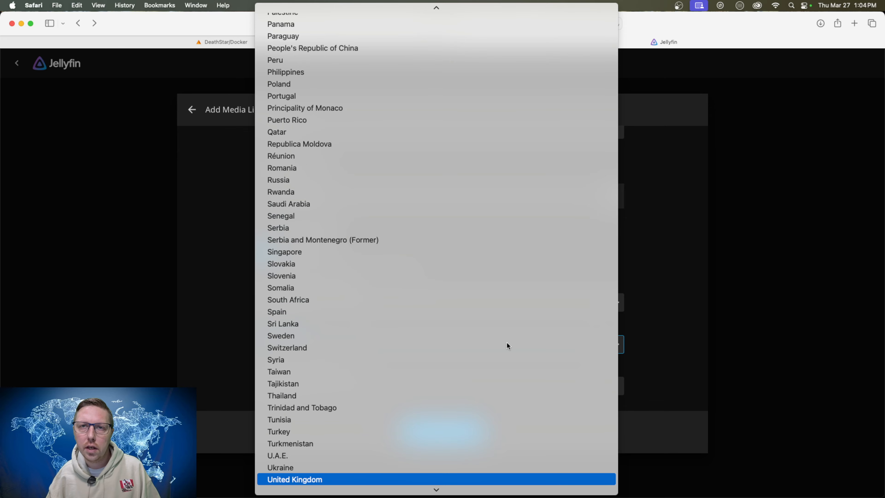
{"action": "key", "text": "Down"}
{"action": "key", "text": "Return"}
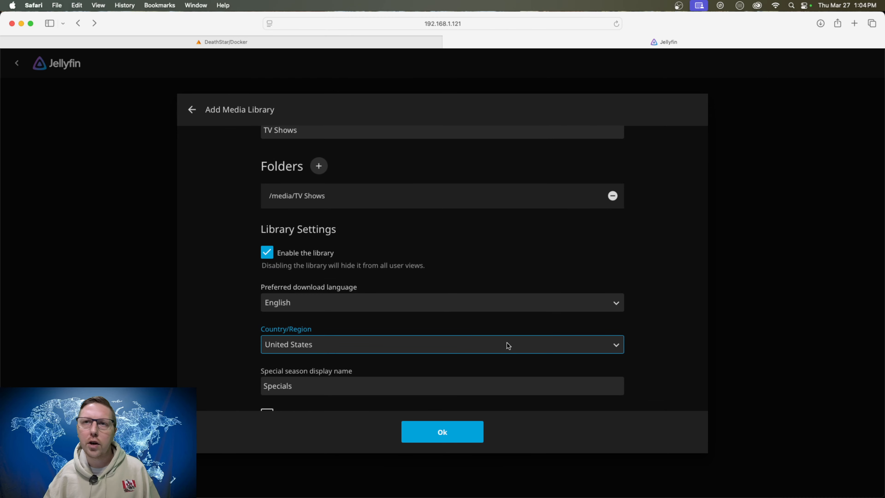
{"action": "scroll", "coordinate": [509, 364], "scroll_direction": "down", "scroll_amount": 6}
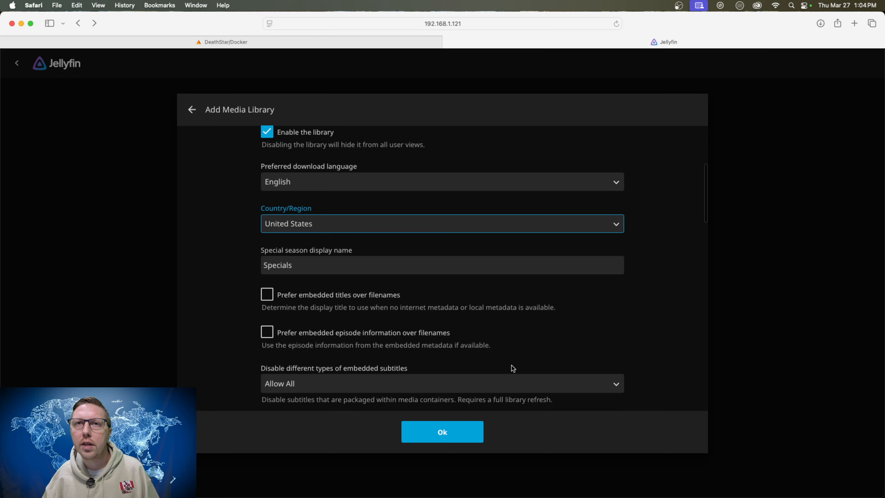
{"action": "left_click", "coordinate": [442, 434]}
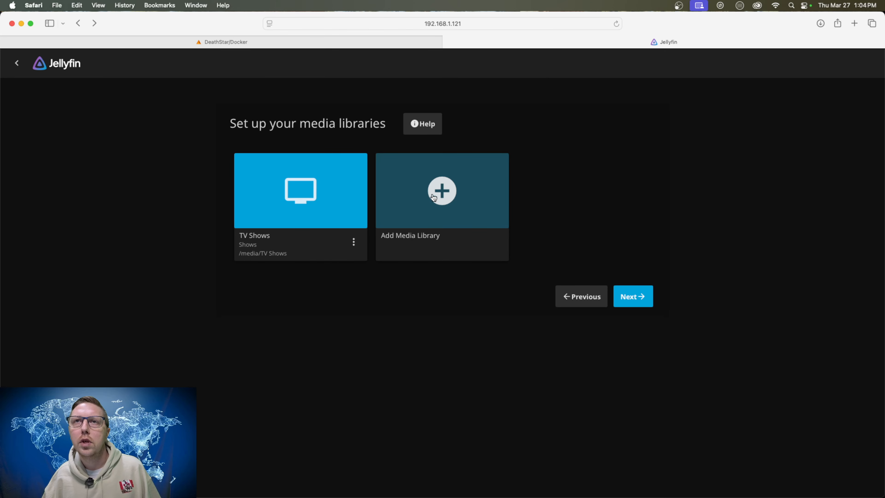
Start another media library with the content type Movies.
{"action": "left_click", "coordinate": [445, 194]}
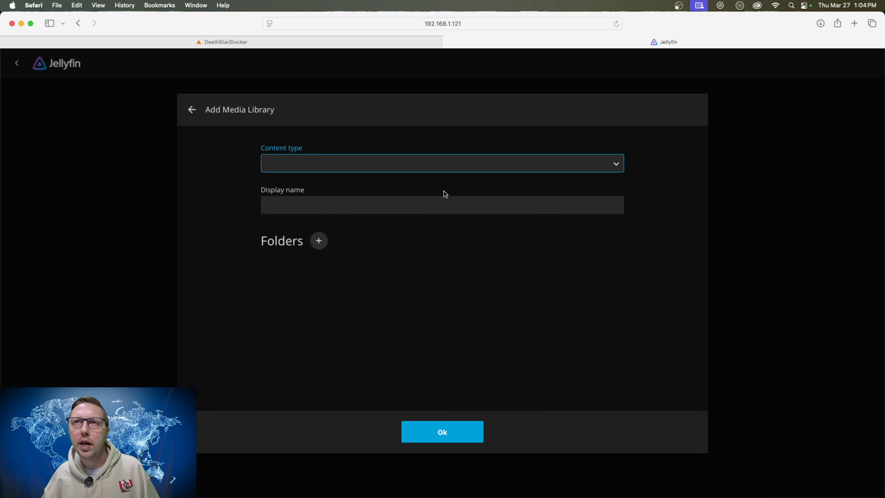
{"action": "left_click", "coordinate": [429, 164]}
{"action": "left_click", "coordinate": [338, 171]}
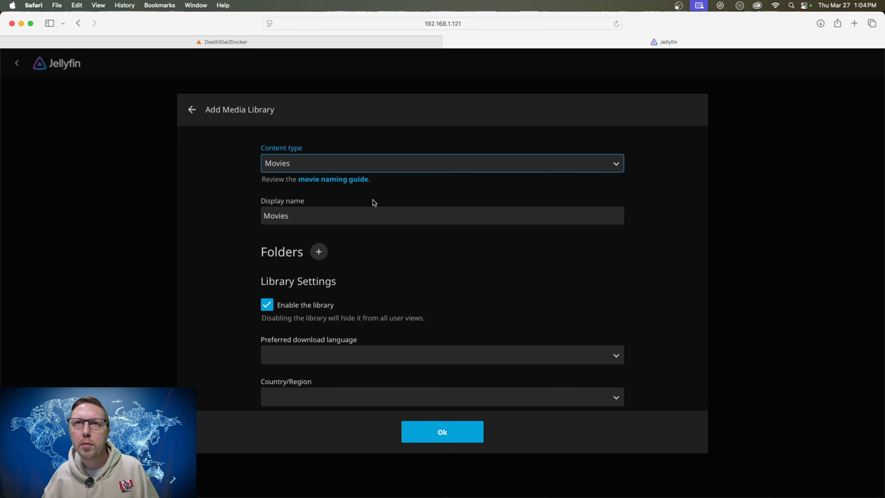
Add the folder /media/Movies to the Movies library.
{"action": "scroll", "coordinate": [441, 278], "scroll_direction": "down", "scroll_amount": 1}
{"action": "left_click", "coordinate": [318, 225]}
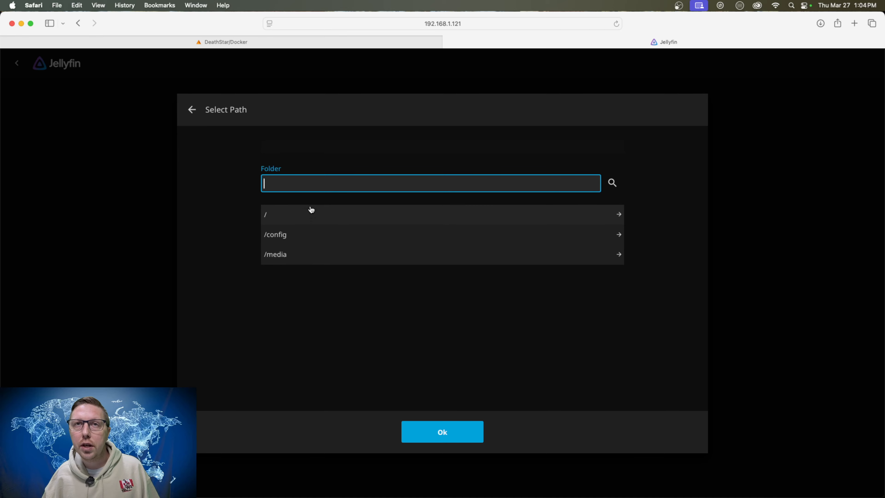
{"action": "left_click", "coordinate": [277, 256]}
{"action": "left_click", "coordinate": [283, 237]}
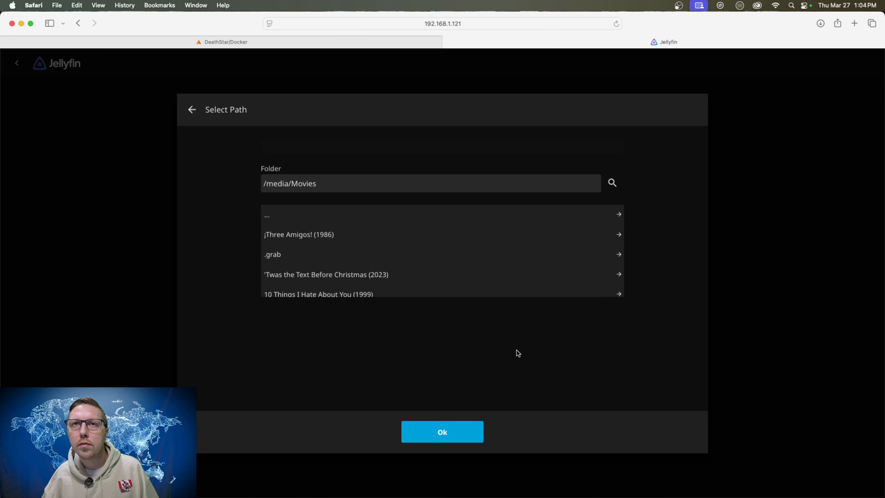
{"action": "left_click", "coordinate": [454, 433]}
Set the Movies library's preferred download language to English and its country to United States, and save the library.
{"action": "scroll", "coordinate": [465, 288], "scroll_direction": "down", "scroll_amount": 3}
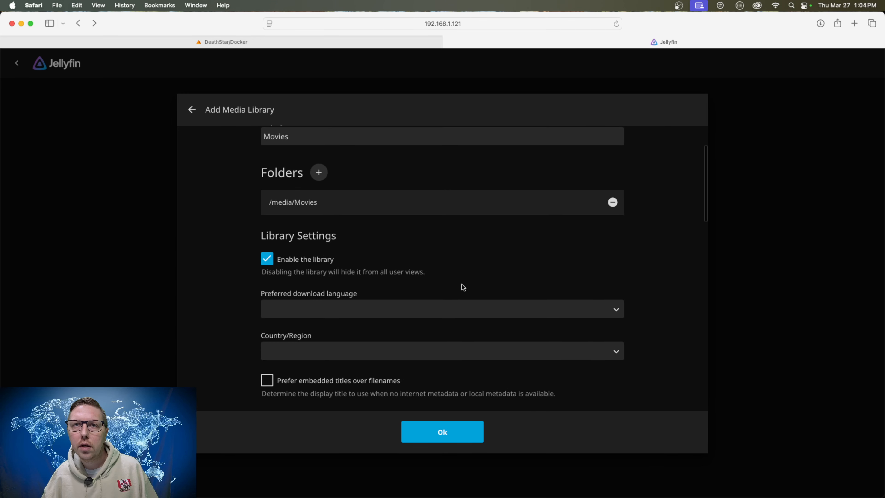
{"action": "left_click", "coordinate": [465, 280]}
{"action": "type", "text": "english"}
{"action": "key", "text": "Return"}
{"action": "left_click", "coordinate": [470, 329]}
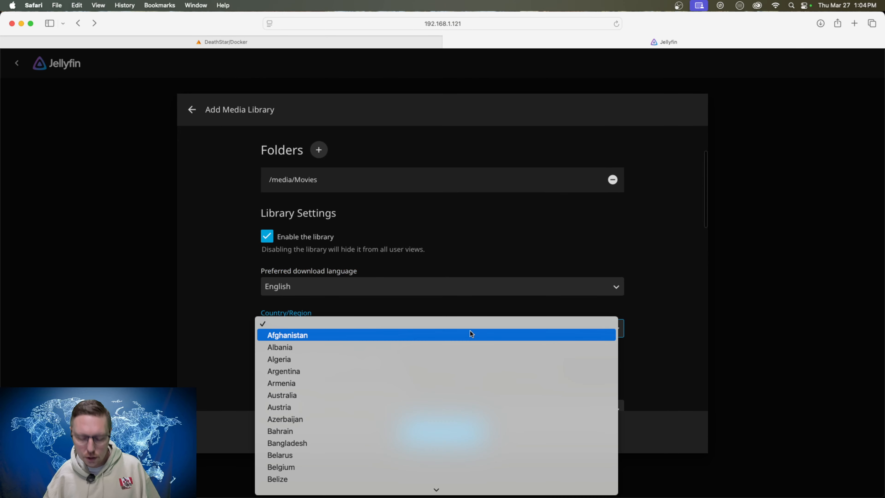
{"action": "type", "text": "u"}
{"action": "key", "text": "Down"}
{"action": "key", "text": "Down"}
{"action": "key", "text": "Down"}
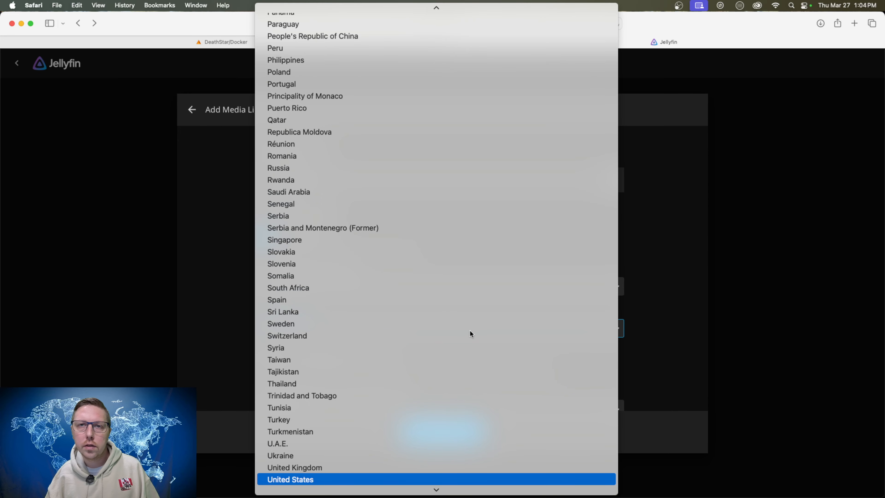
{"action": "key", "text": "Return"}
{"action": "left_click", "coordinate": [440, 438]}
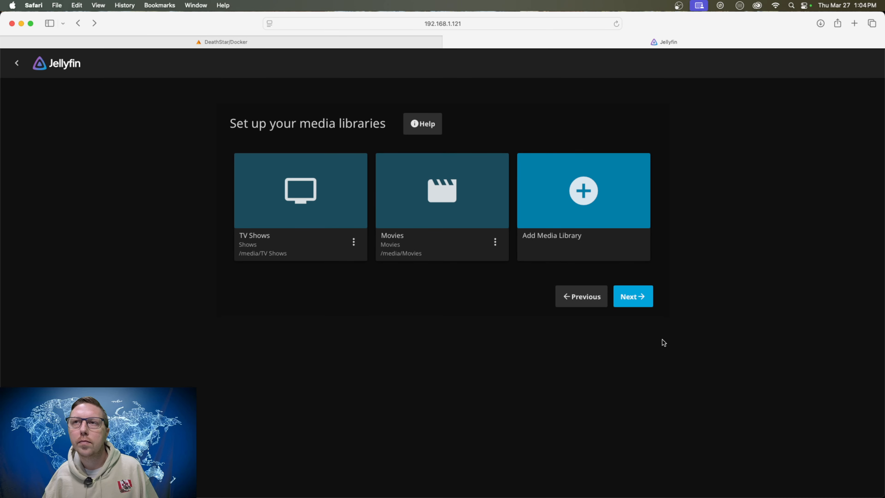
Finish the setup wizard, accepting English and United States as metadata defaults and remote connections allowed without automatic port mapping.
{"action": "left_click", "coordinate": [644, 304]}
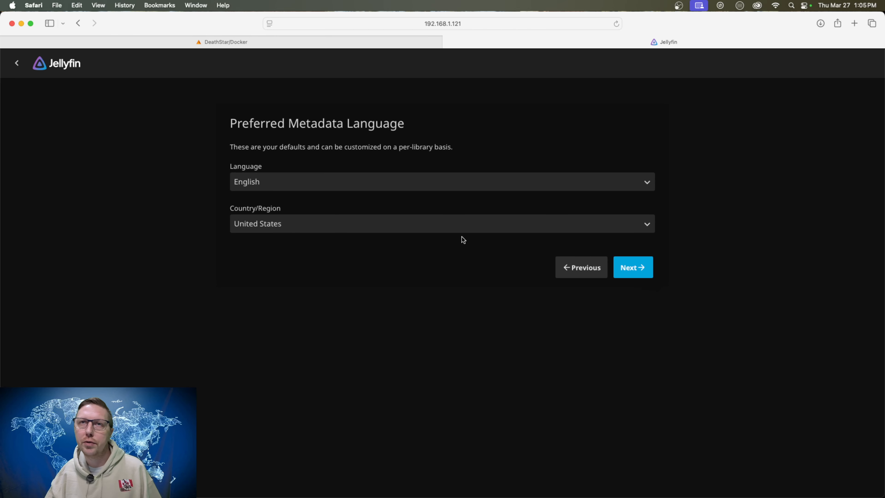
{"action": "left_click", "coordinate": [633, 272]}
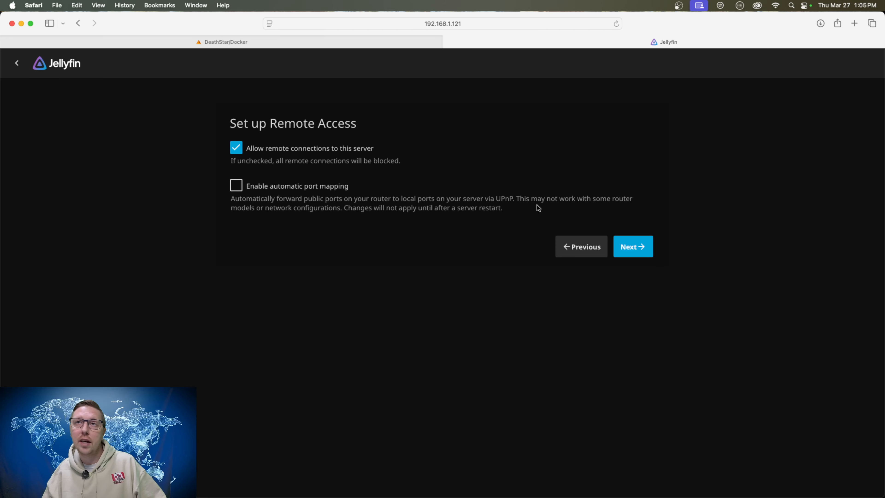
{"action": "left_click", "coordinate": [637, 248]}
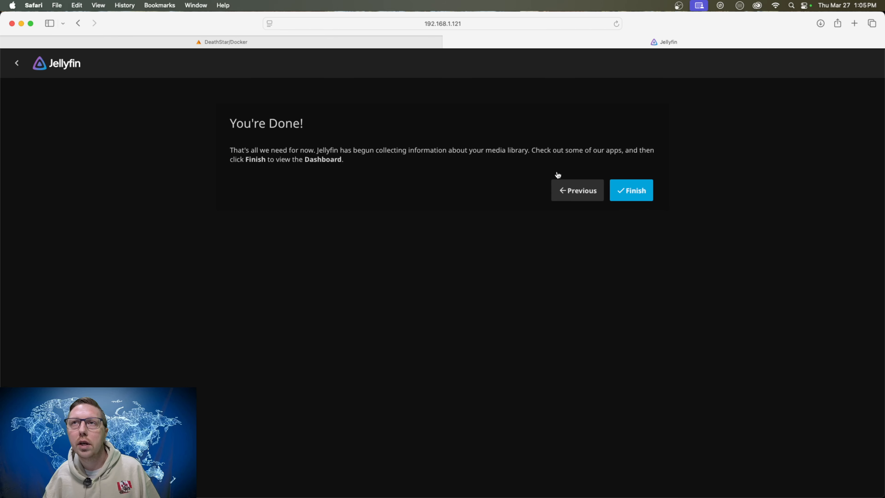
{"action": "left_click", "coordinate": [572, 192]}
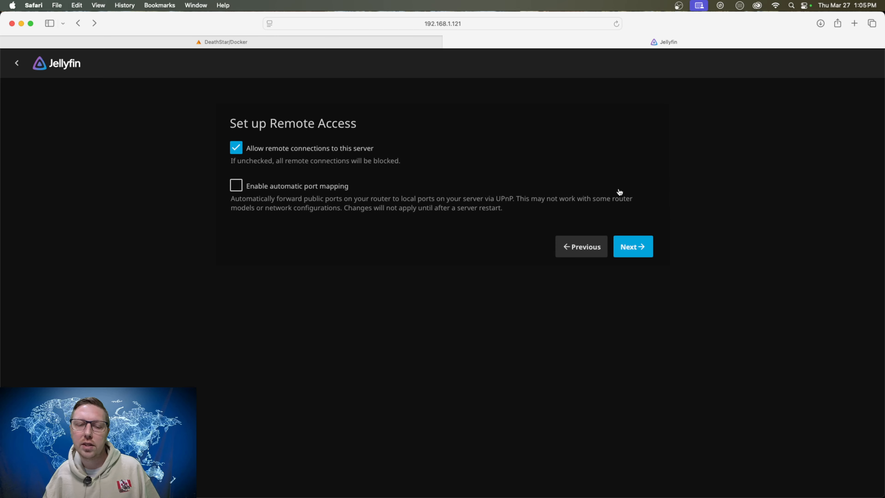
{"action": "left_click", "coordinate": [639, 245]}
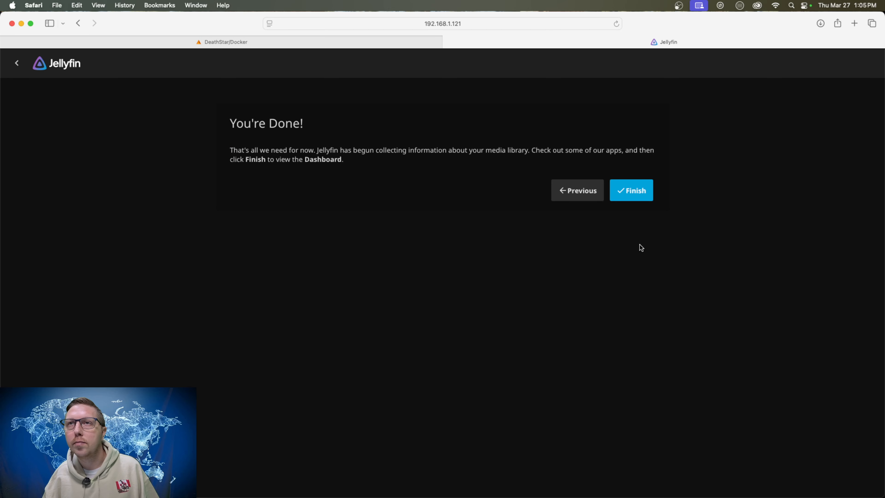
{"action": "left_click", "coordinate": [633, 192]}
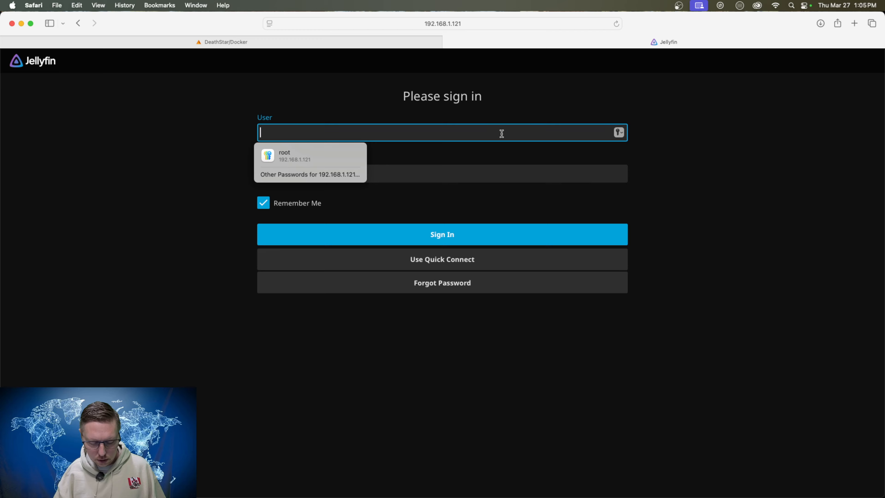
Sign in to Jellyfin with the admin username and password, and decline saving the password in the browser.
{"action": "type", "text": "Alex"}
{"action": "key", "text": "Tab"}
{"action": "type", "text": "********"}
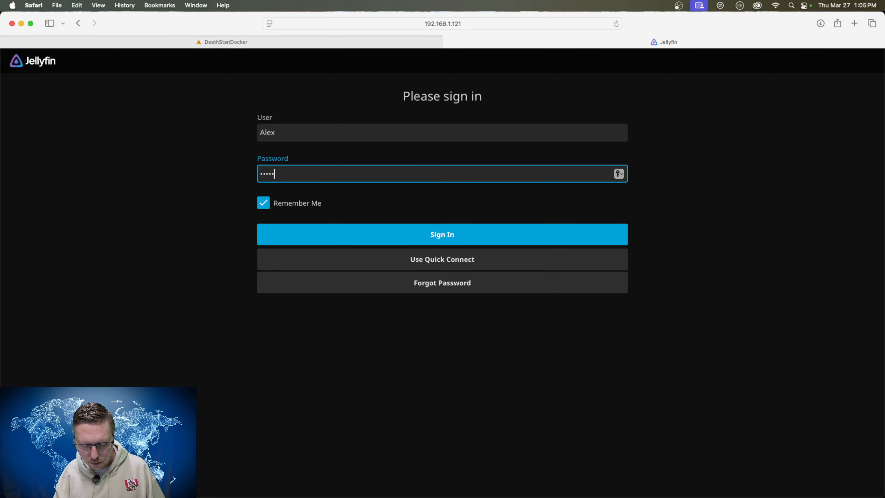
{"action": "key", "text": "Return"}
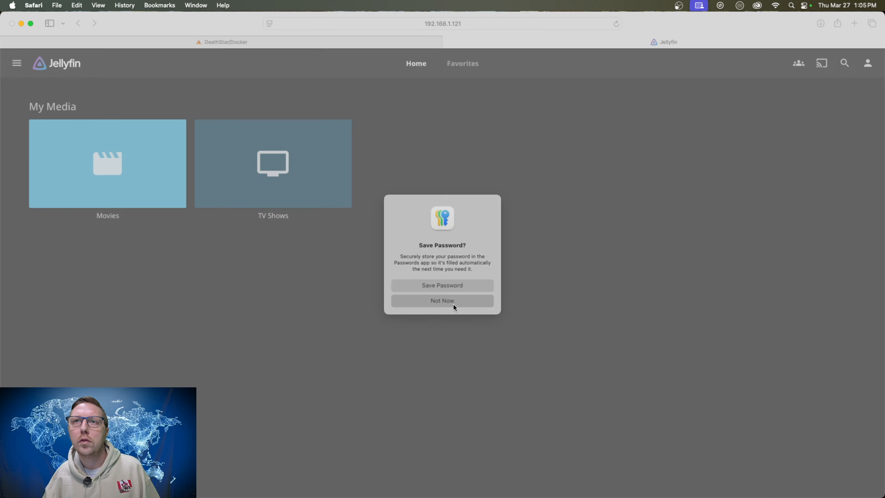
{"action": "left_click", "coordinate": [453, 304]}
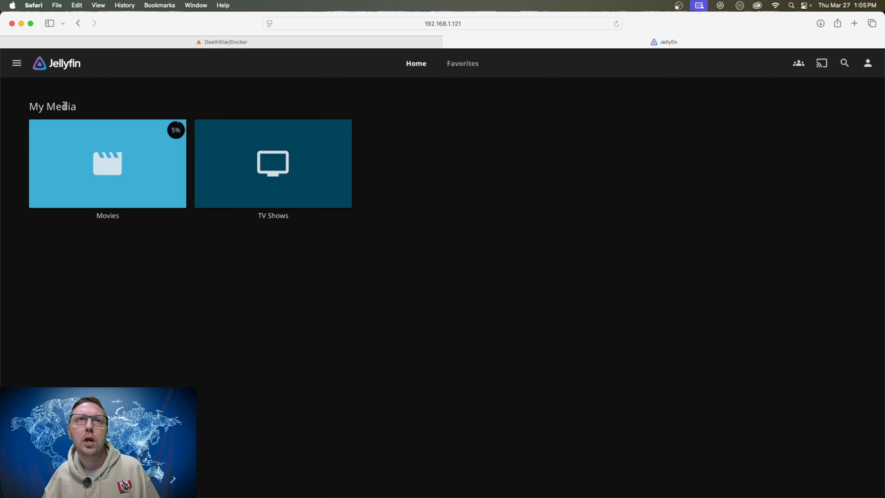
Open the Jellyfin administration dashboard and examine the server details and running tasks.
{"action": "left_click", "coordinate": [16, 65]}
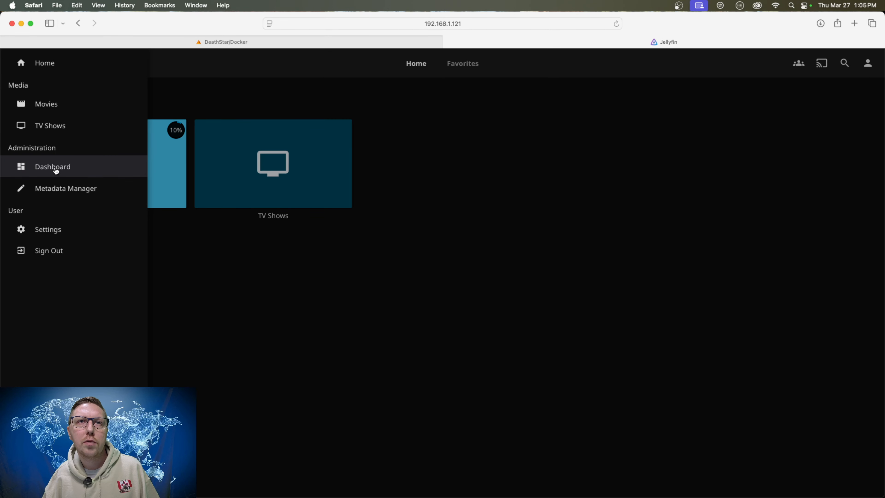
{"action": "left_click", "coordinate": [54, 168]}
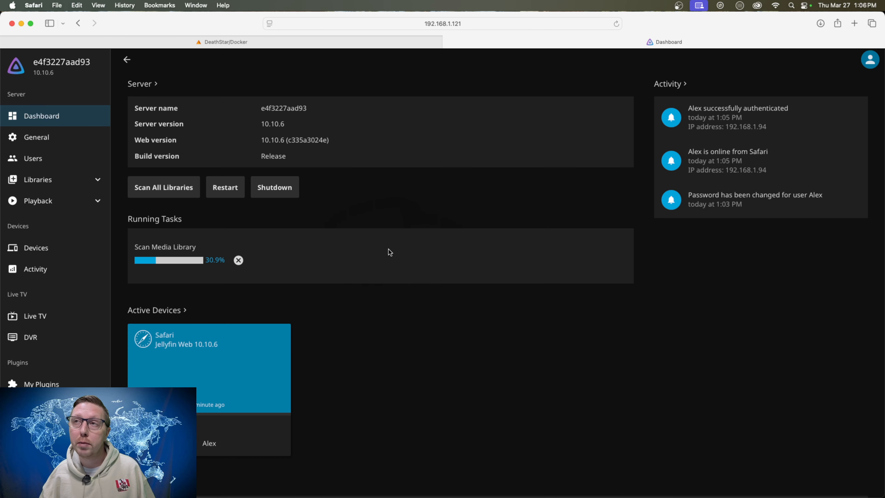
{"action": "scroll", "coordinate": [377, 257], "scroll_direction": "down", "scroll_amount": 1}
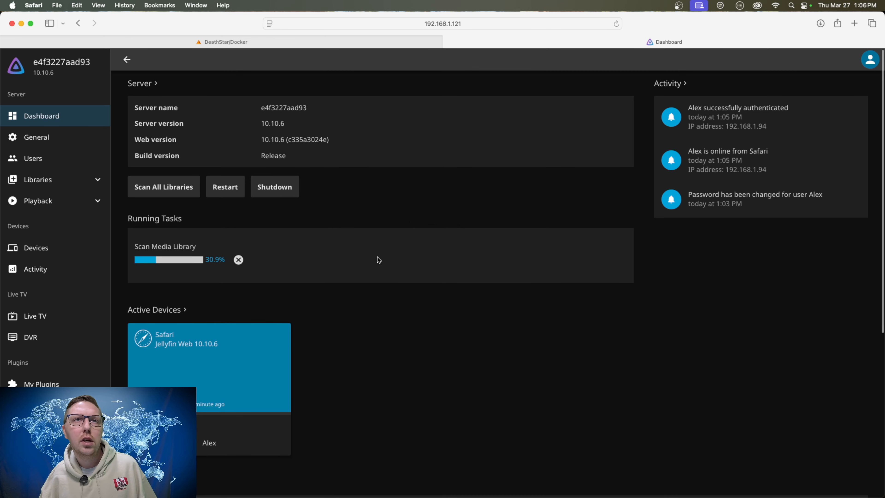
{"action": "scroll", "coordinate": [367, 256], "scroll_direction": "up", "scroll_amount": 1}
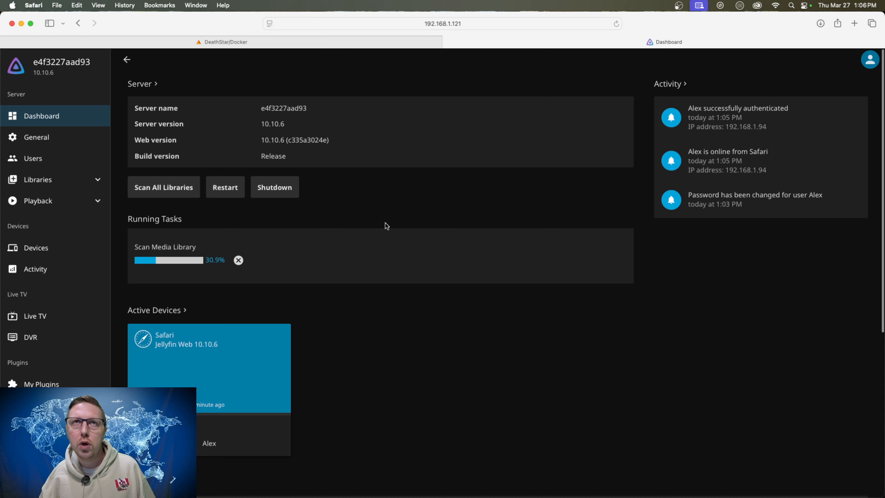
Switch to the Unraid Docker page, highlight binhex-jellyfin's LAN port, and open the NginxProxyManager container's WebUI.
{"action": "left_click", "coordinate": [237, 43]}
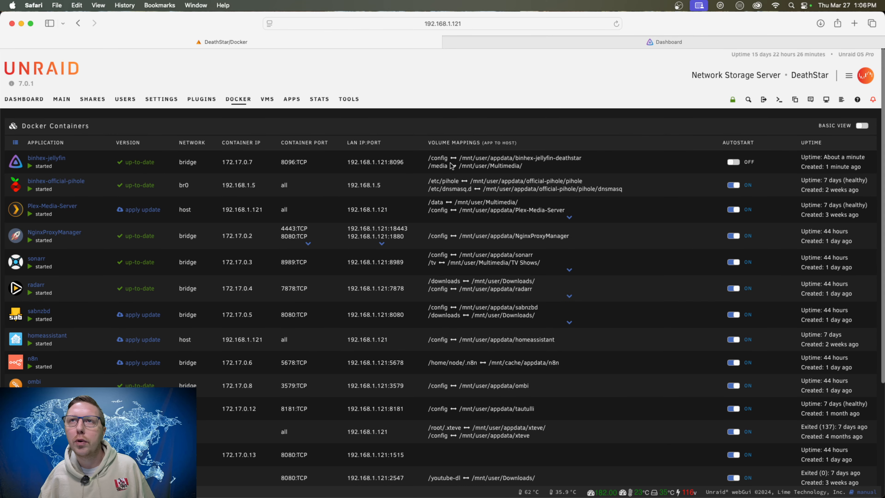
{"action": "left_click_drag", "start_coordinate": [405, 162], "coordinate": [391, 163]}
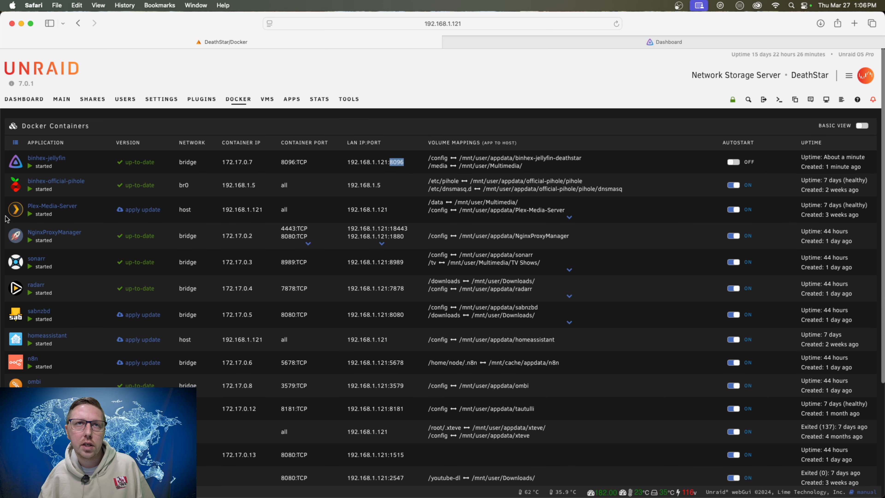
{"action": "left_click", "coordinate": [16, 240]}
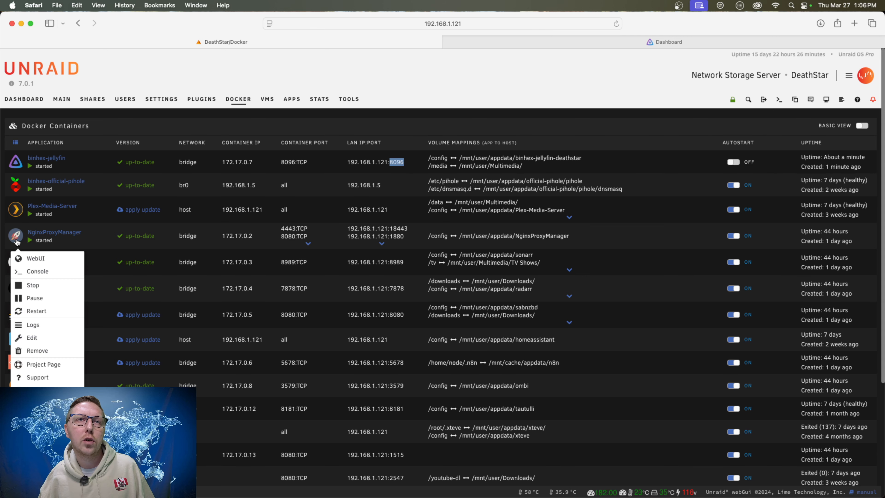
{"action": "left_click", "coordinate": [61, 260]}
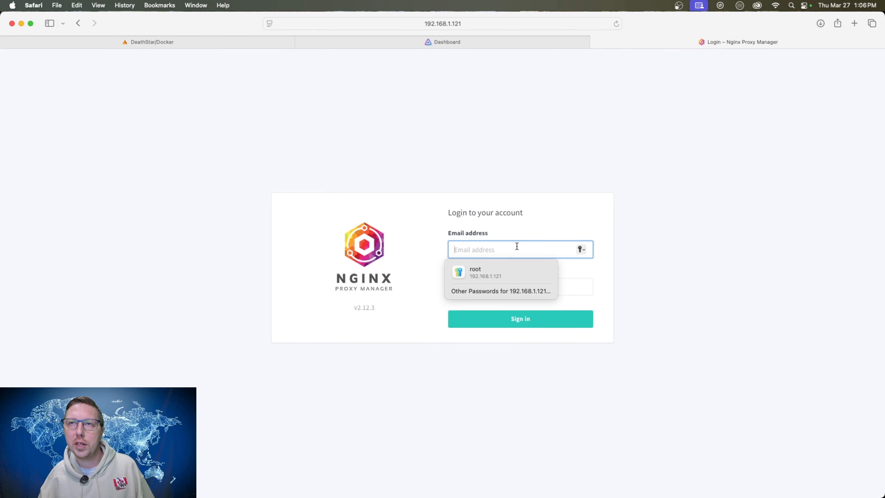
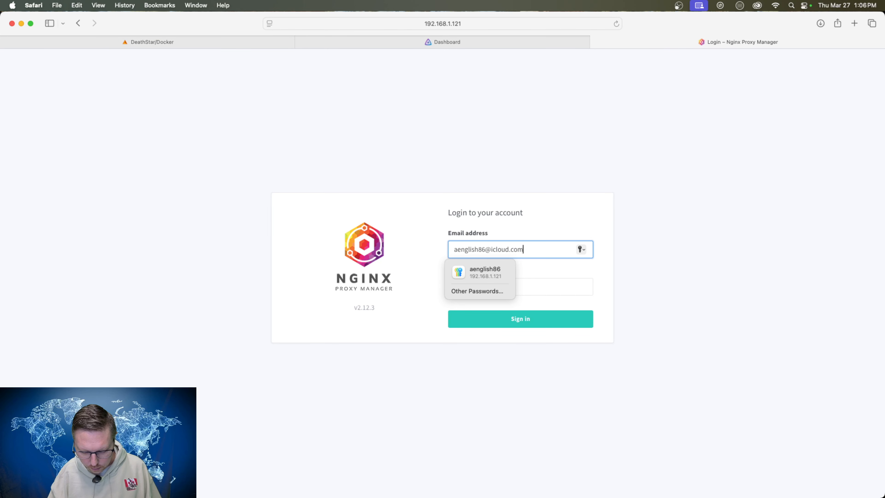
Sign in to Nginx Proxy Manager with the account e-mail and password, and decline saving the password in the browser.
{"action": "key", "text": "Tab"}
{"action": "type", "text": "•••••••••••"}
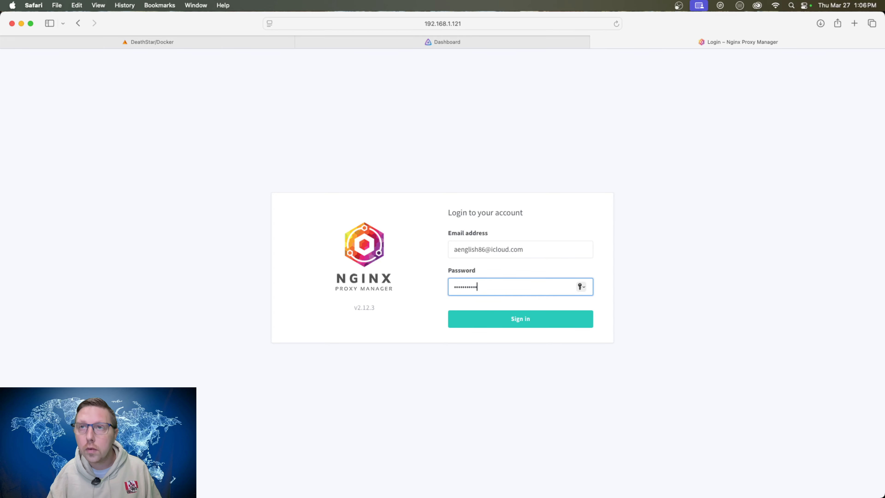
{"action": "key", "text": "Return"}
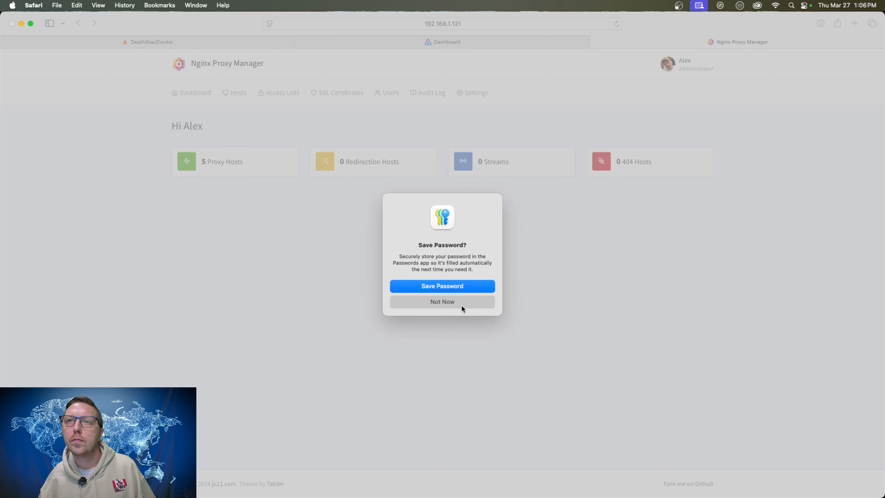
{"action": "left_click", "coordinate": [463, 307]}
Open the proxy hosts list and delete the existing jellyfin.familyio.ca proxy host.
{"action": "left_click", "coordinate": [225, 165]}
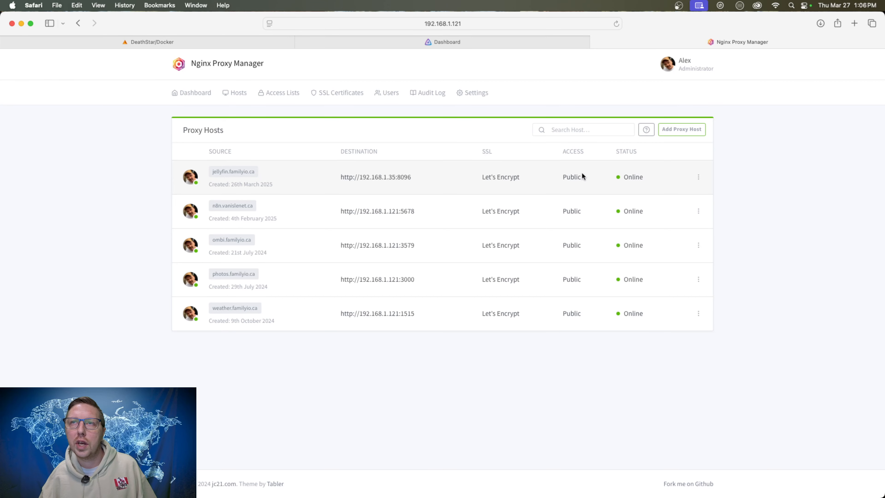
{"action": "left_click", "coordinate": [697, 178]}
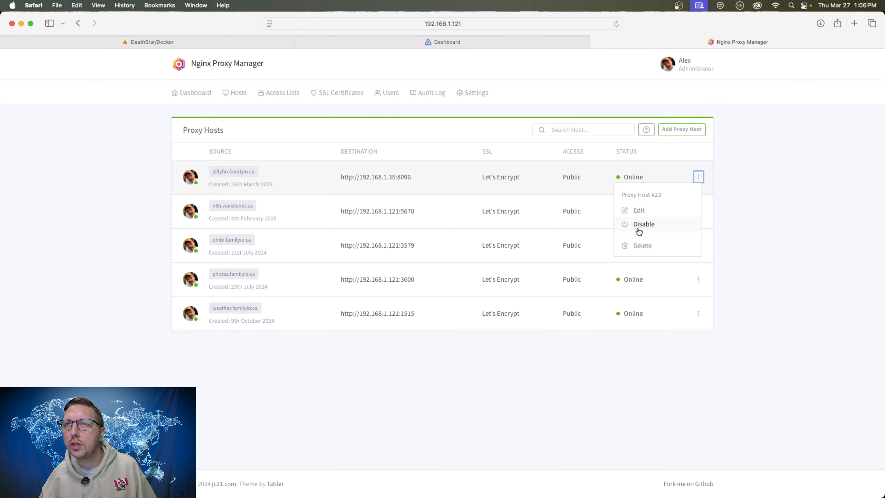
{"action": "left_click", "coordinate": [642, 245]}
{"action": "left_click", "coordinate": [527, 162]}
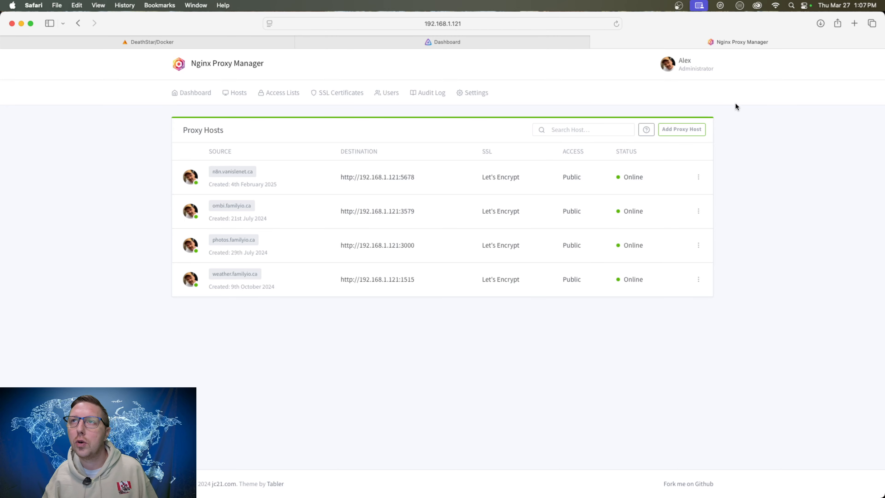
Start a new proxy host and add jellyfin.familyio.ca as its domain name.
{"action": "left_click", "coordinate": [680, 129]}
{"action": "left_click", "coordinate": [396, 139]}
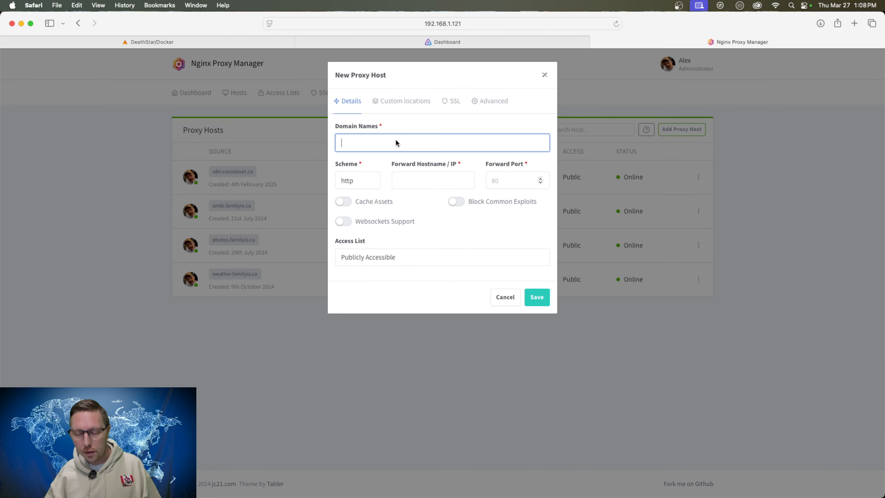
{"action": "type", "text": "jellyfin"}
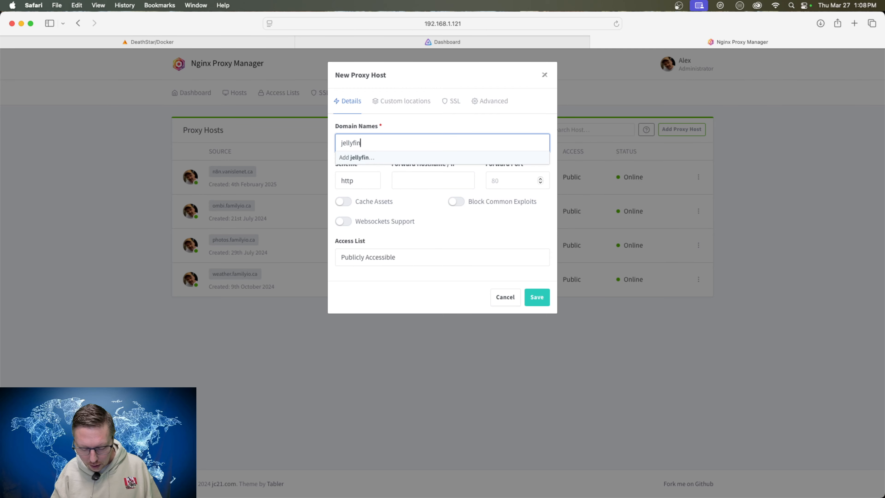
{"action": "type", "text": ".familyio.ca"}
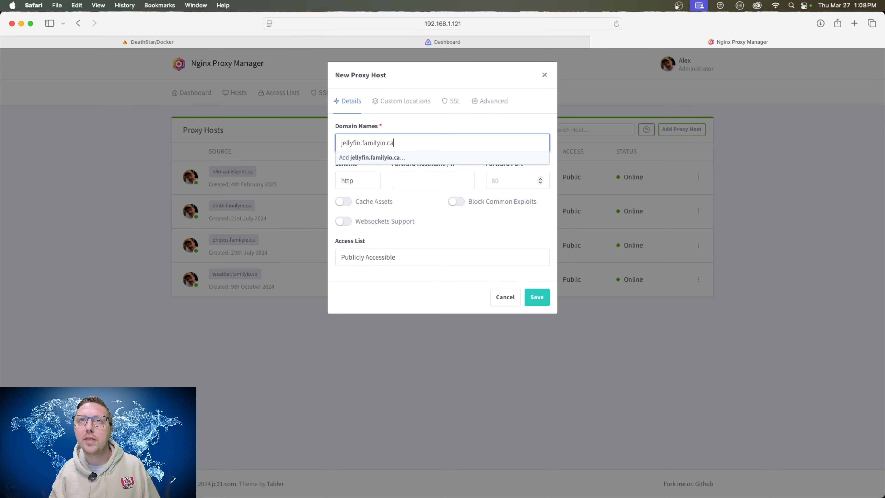
{"action": "left_click", "coordinate": [387, 157]}
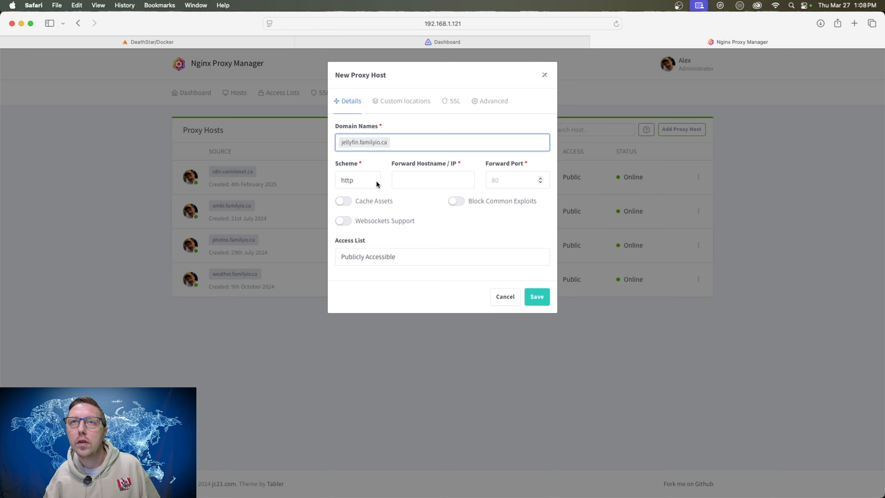
Forward the new proxy host to 192.168.1.121 on port 8096, check its SSL settings, and save it without a certificate.
{"action": "left_click", "coordinate": [424, 180]}
{"action": "type", "text": "192.1"}
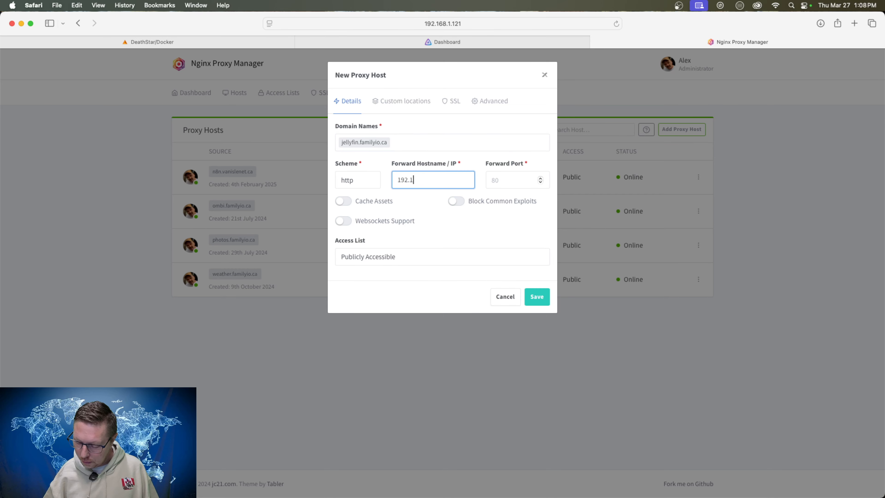
{"action": "type", "text": "68.1."}
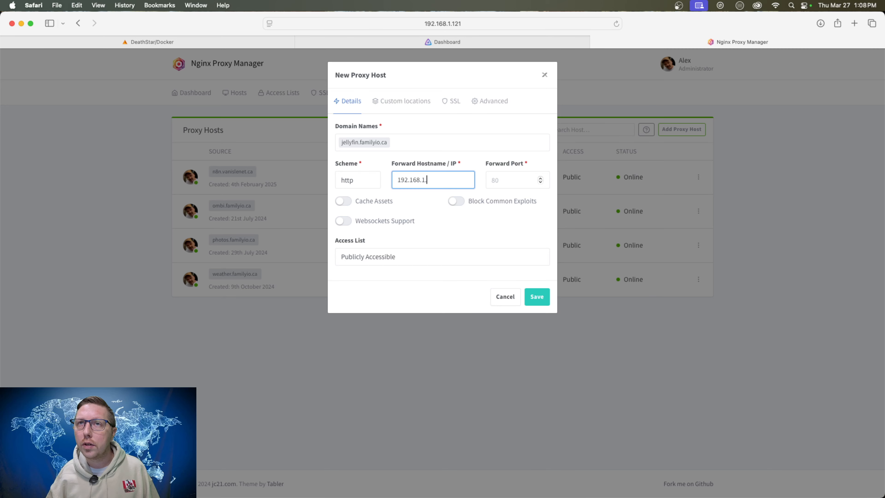
{"action": "type", "text": "121"}
{"action": "key", "text": "Tab"}
{"action": "type", "text": "8096"}
{"action": "left_click", "coordinate": [457, 229]}
{"action": "left_click", "coordinate": [454, 100]}
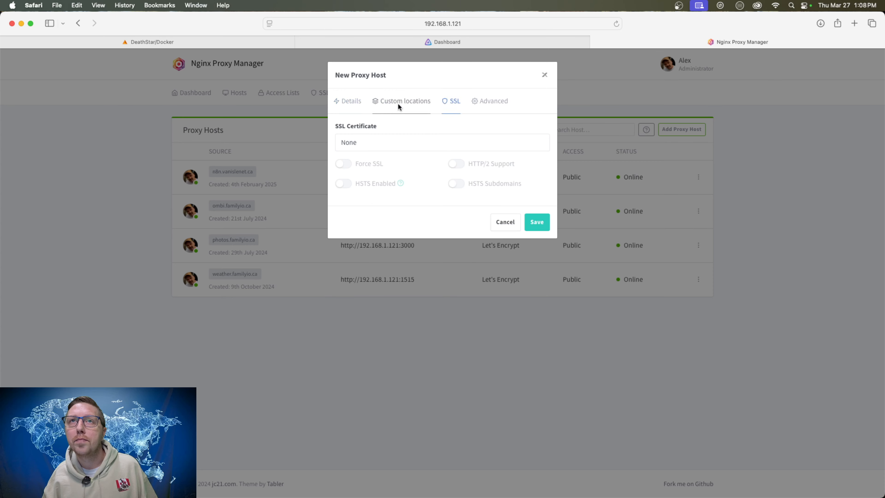
{"action": "left_click", "coordinate": [351, 101]}
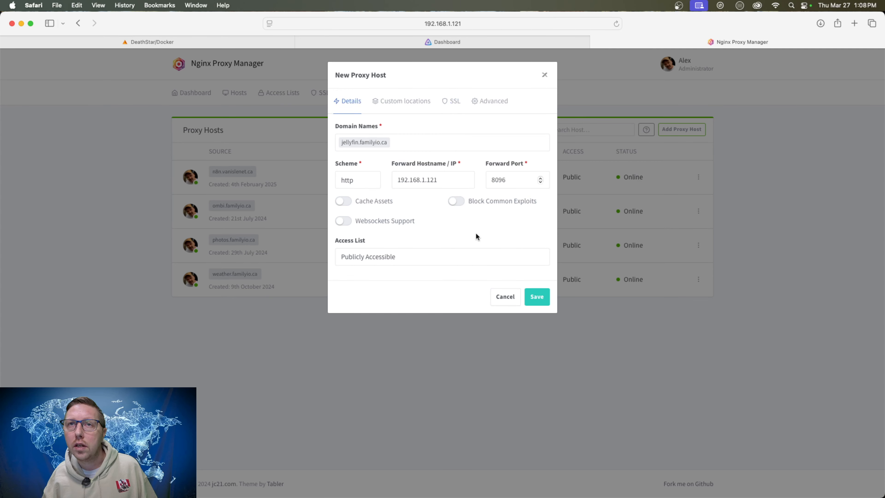
{"action": "left_click", "coordinate": [538, 297]}
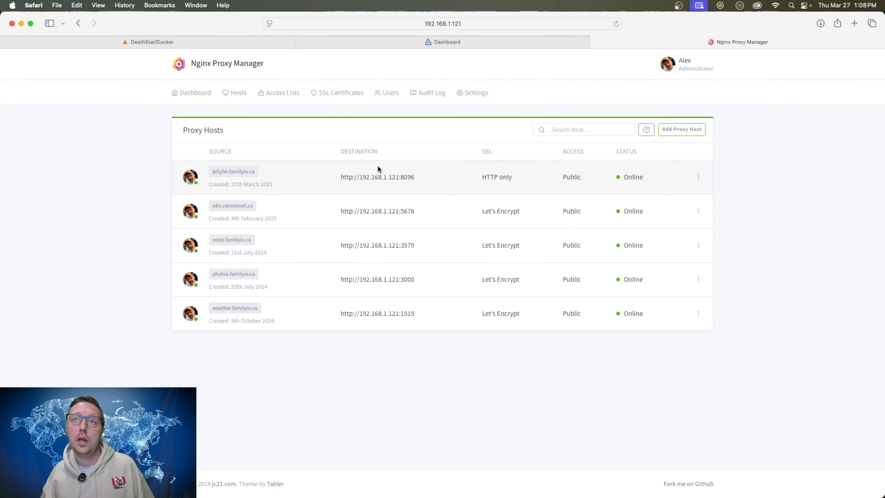
Open jellyfin.familyio.ca from the proxy hosts list and try to load it over http instead of https.
{"action": "left_click", "coordinate": [238, 173]}
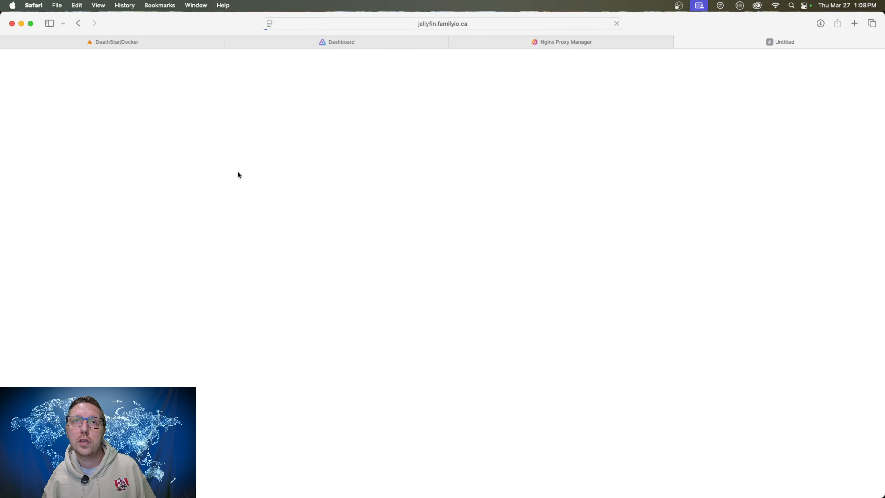
{"action": "left_click", "coordinate": [515, 22]}
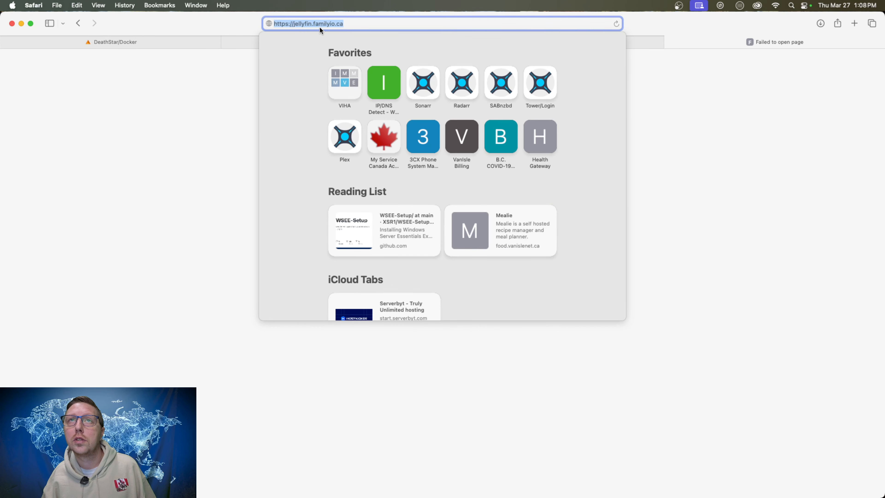
{"action": "left_click", "coordinate": [288, 23]}
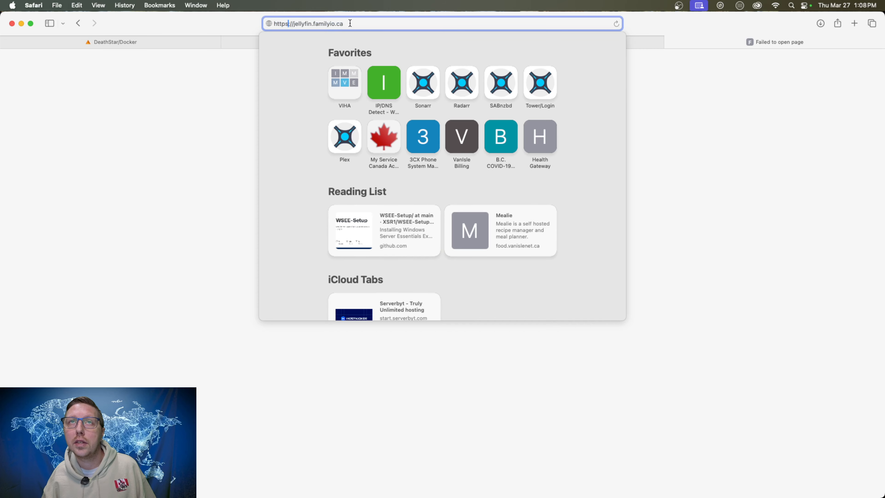
{"action": "key", "text": "BackSpace"}
{"action": "key", "text": "Return"}
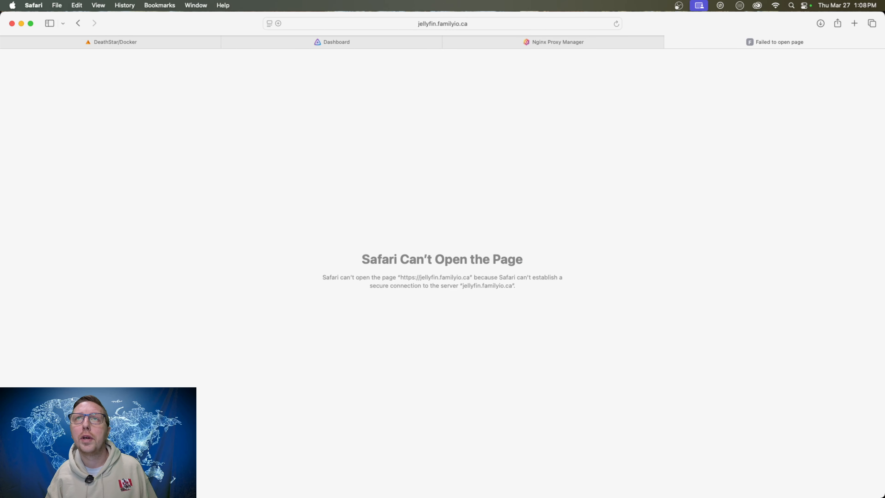
{"action": "left_click", "coordinate": [519, 22]}
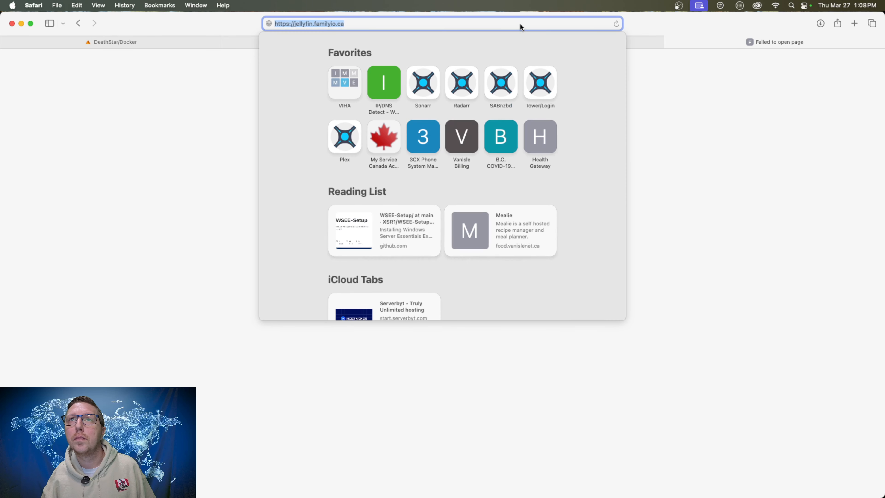
{"action": "left_click", "coordinate": [711, 111]}
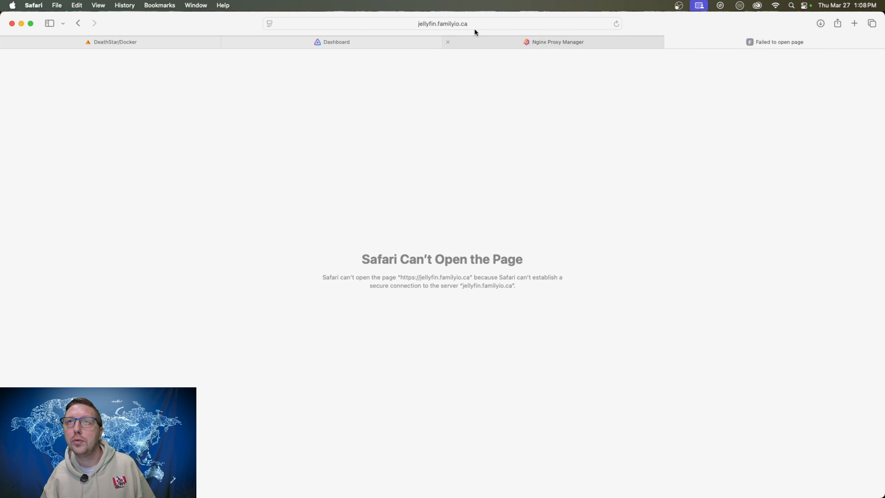
Switch to Jellyfin's Networking settings and examine the server address, HTTPS, remote access, IP protocol and proxy options.
{"action": "left_click", "coordinate": [571, 43]}
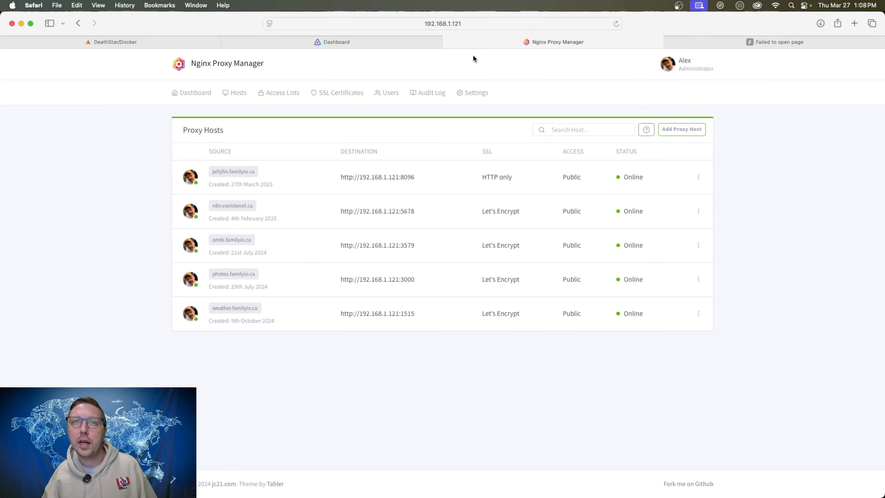
{"action": "left_click", "coordinate": [377, 41]}
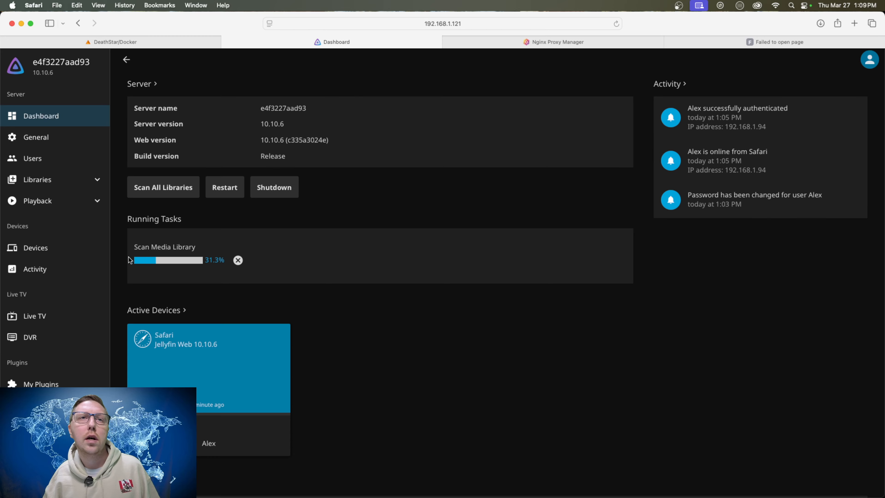
{"action": "scroll", "coordinate": [52, 316], "scroll_direction": "down", "scroll_amount": 10}
{"action": "left_click", "coordinate": [40, 400]}
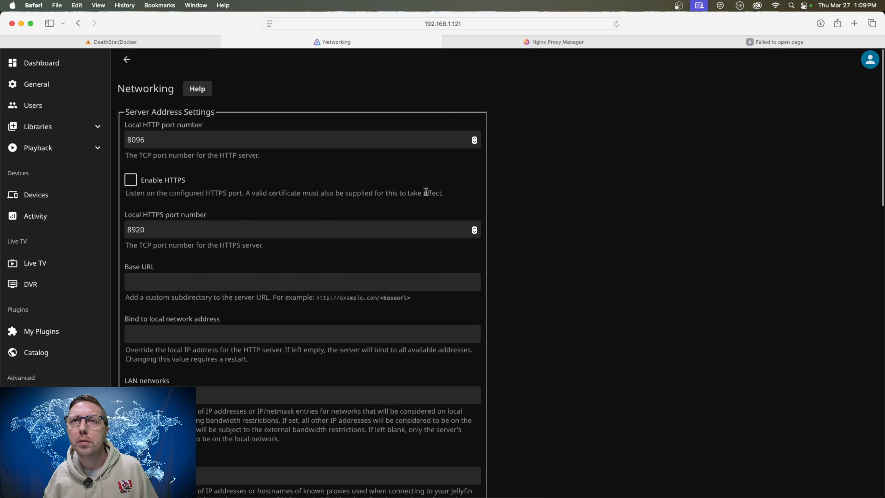
{"action": "scroll", "coordinate": [273, 200], "scroll_direction": "down", "scroll_amount": 3}
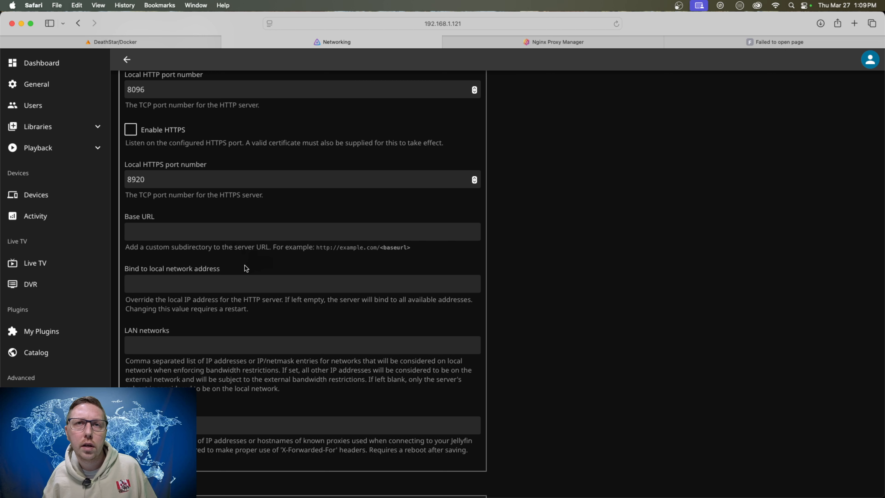
{"action": "scroll", "coordinate": [245, 266], "scroll_direction": "down", "scroll_amount": 3}
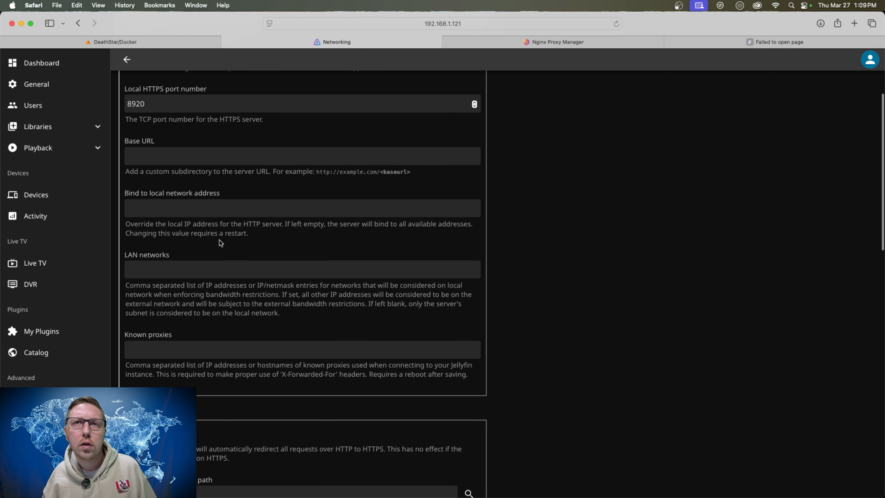
{"action": "scroll", "coordinate": [219, 240], "scroll_direction": "down", "scroll_amount": 2}
{"action": "scroll", "coordinate": [219, 240], "scroll_direction": "down", "scroll_amount": 2}
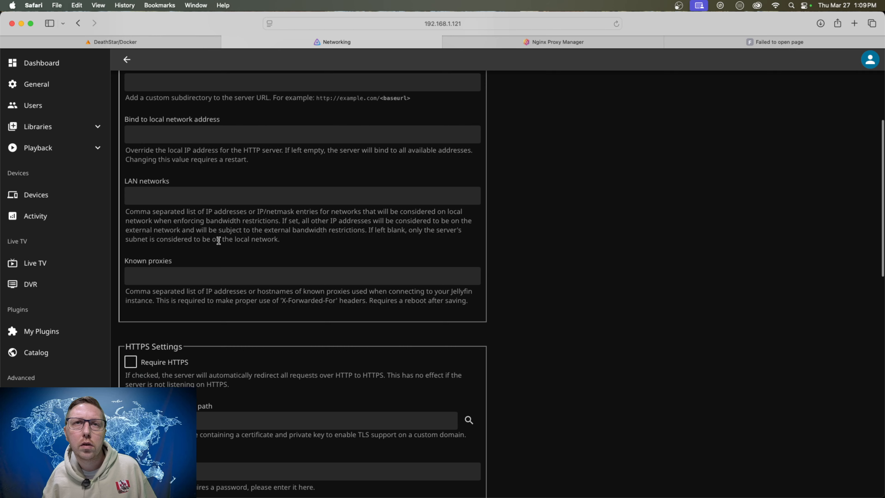
{"action": "scroll", "coordinate": [219, 241], "scroll_direction": "down", "scroll_amount": 5}
{"action": "scroll", "coordinate": [223, 293], "scroll_direction": "down", "scroll_amount": 7}
{"action": "scroll", "coordinate": [272, 306], "scroll_direction": "down", "scroll_amount": 3}
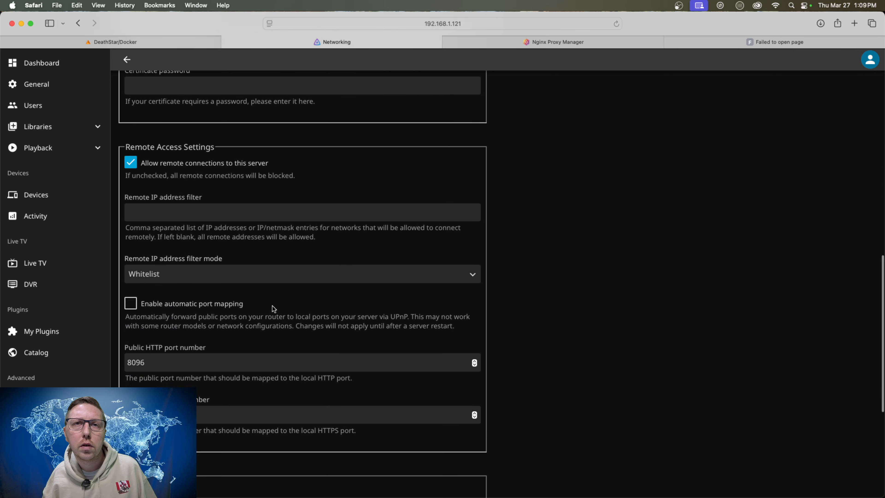
{"action": "scroll", "coordinate": [272, 305], "scroll_direction": "down", "scroll_amount": 2}
{"action": "scroll", "coordinate": [208, 275], "scroll_direction": "down", "scroll_amount": 1}
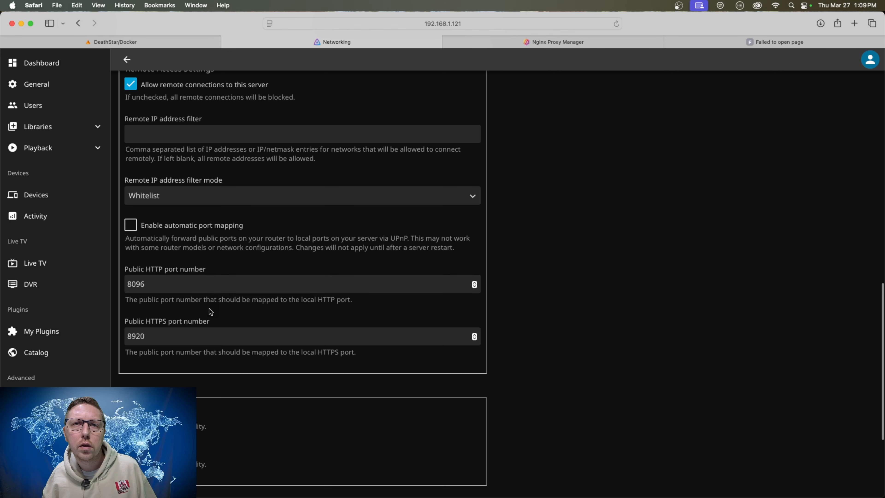
{"action": "scroll", "coordinate": [210, 311], "scroll_direction": "down", "scroll_amount": 5}
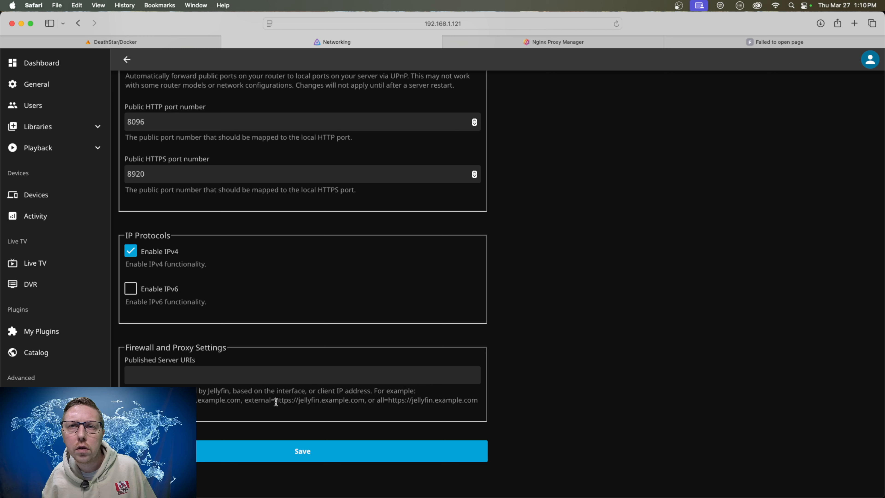
{"action": "left_click_drag", "start_coordinate": [244, 401], "coordinate": [364, 403]}
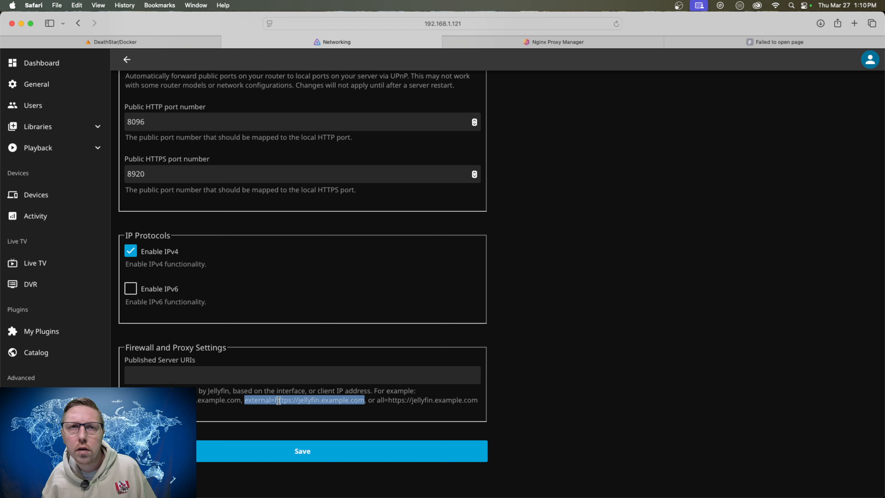
{"action": "right_click", "coordinate": [278, 400]}
{"action": "left_click", "coordinate": [319, 412]}
{"action": "left_click", "coordinate": [198, 373]}
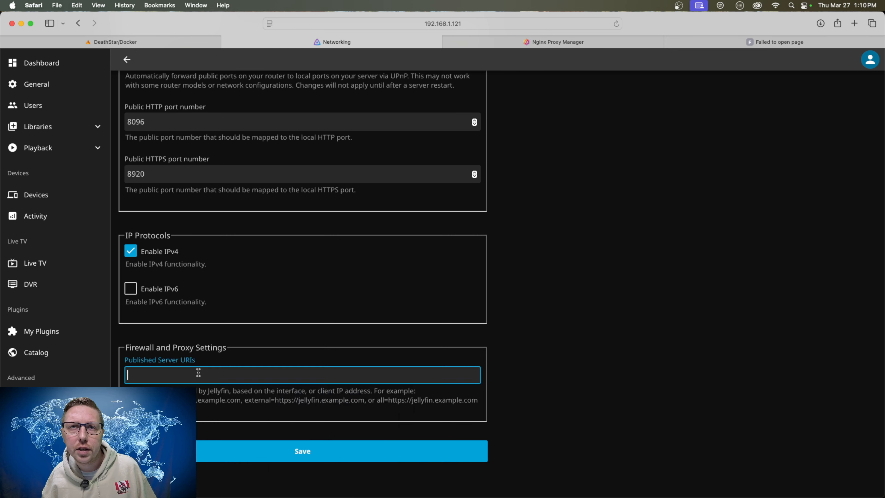
{"action": "right_click", "coordinate": [151, 375]}
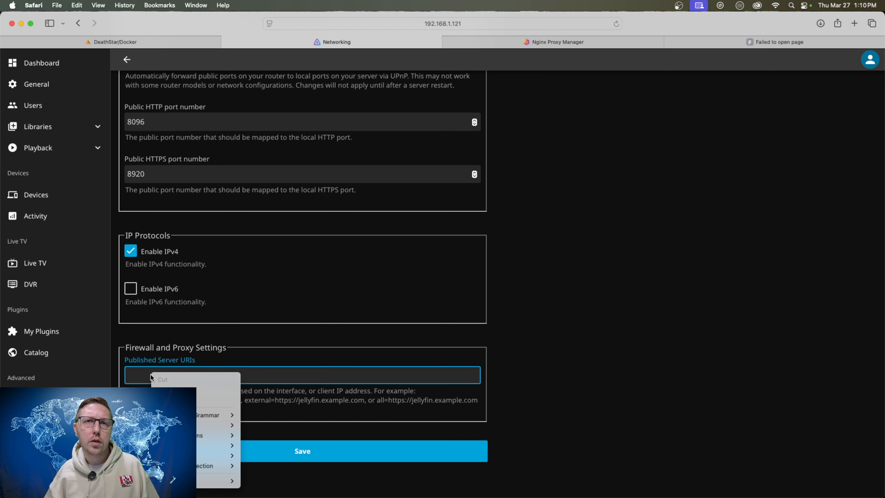
{"action": "left_click", "coordinate": [154, 380]}
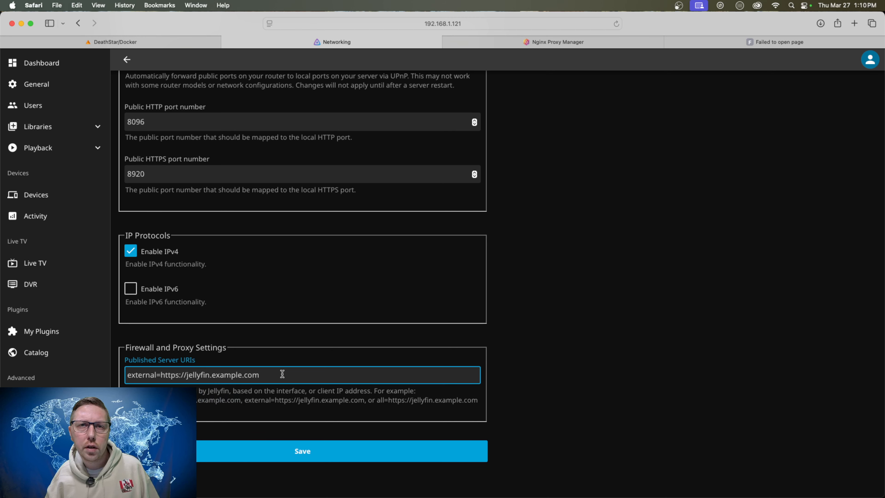
{"action": "left_click", "coordinate": [178, 375]}
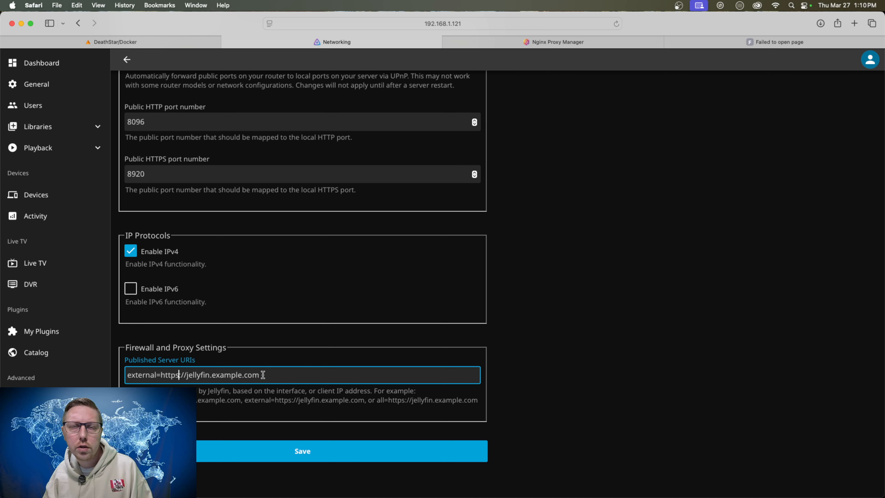
{"action": "key", "text": "BackSpace"}
{"action": "type", "text": ":"}
{"action": "left_click_drag", "start_coordinate": [278, 375], "coordinate": [210, 375]}
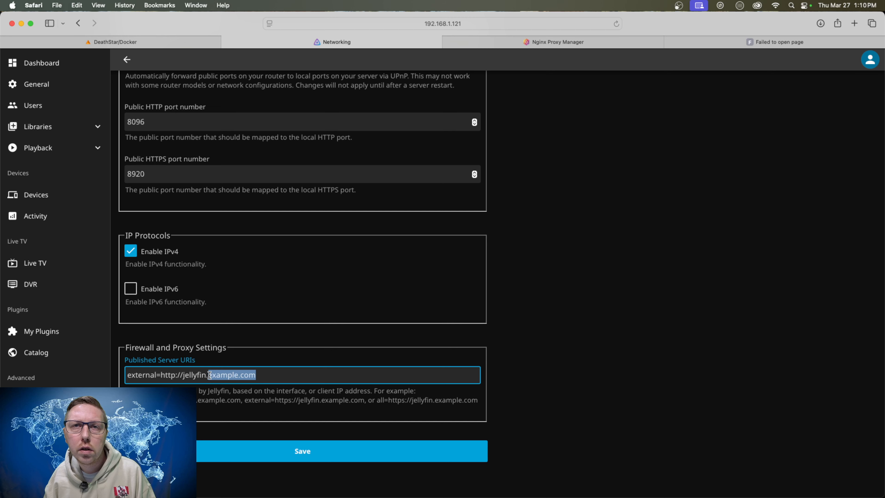
{"action": "type", "text": "famil"}
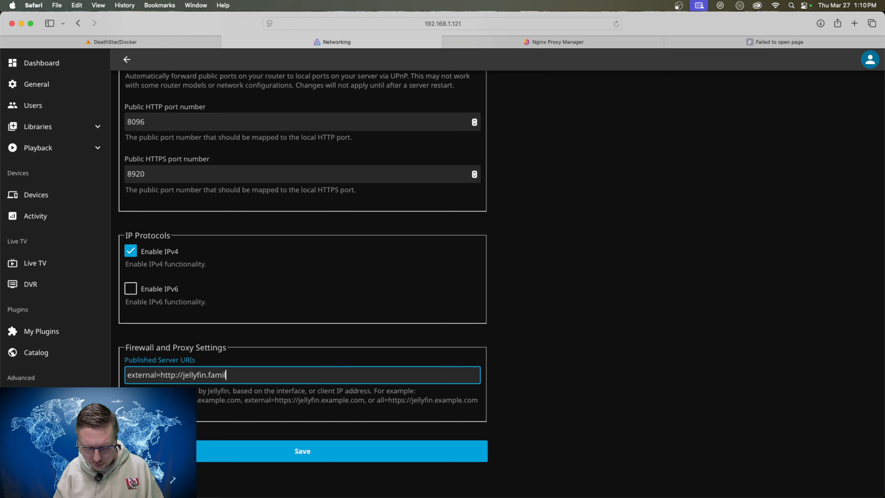
{"action": "type", "text": "yio.ca"}
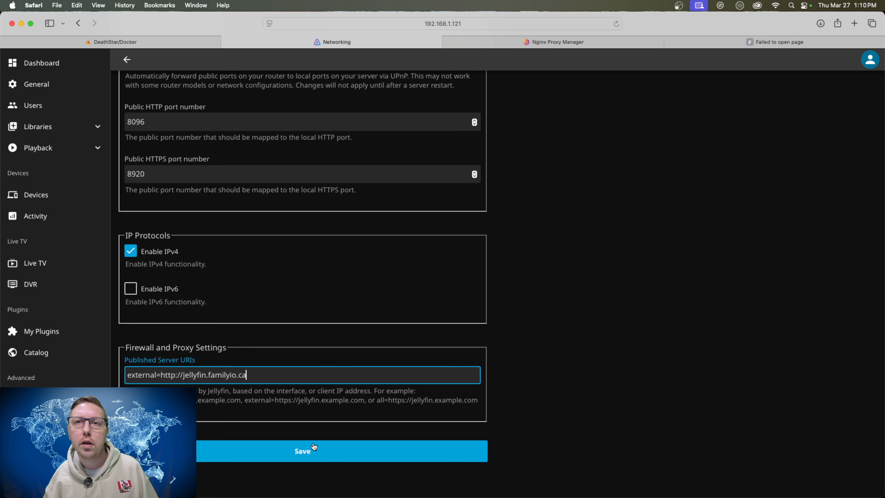
{"action": "left_click", "coordinate": [311, 447]}
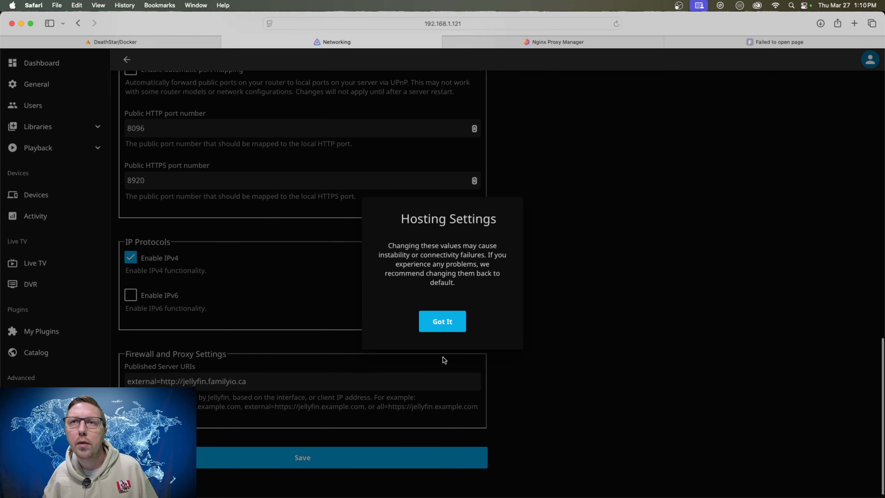
{"action": "left_click", "coordinate": [445, 324]}
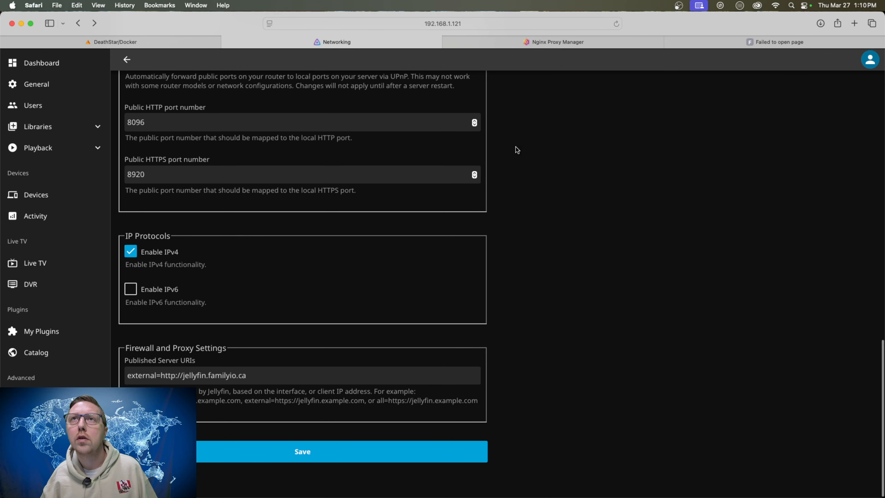
Reload the jellyfin.familyio.ca page, try opening it again from the proxy hosts list, and close both of its browser tabs.
{"action": "left_click", "coordinate": [741, 44]}
{"action": "left_click", "coordinate": [616, 23]}
{"action": "left_click", "coordinate": [624, 43]}
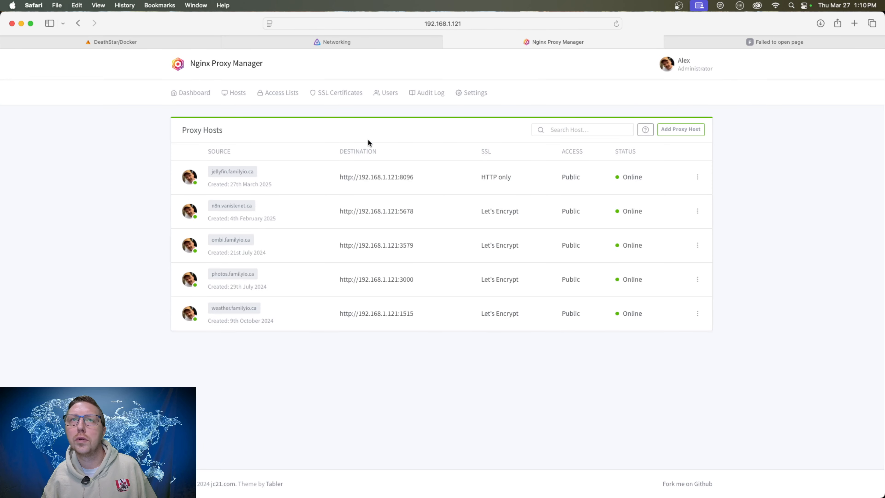
{"action": "left_click", "coordinate": [233, 171]}
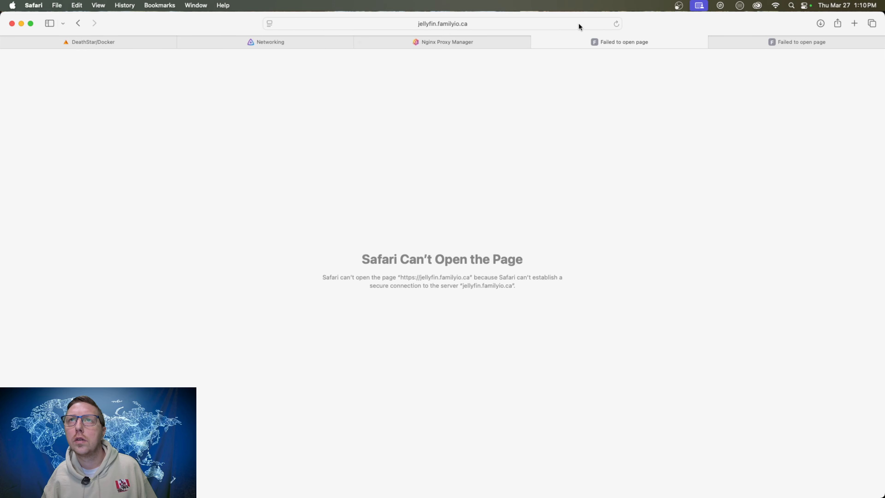
{"action": "left_click", "coordinate": [536, 43]}
{"action": "left_click", "coordinate": [538, 42]}
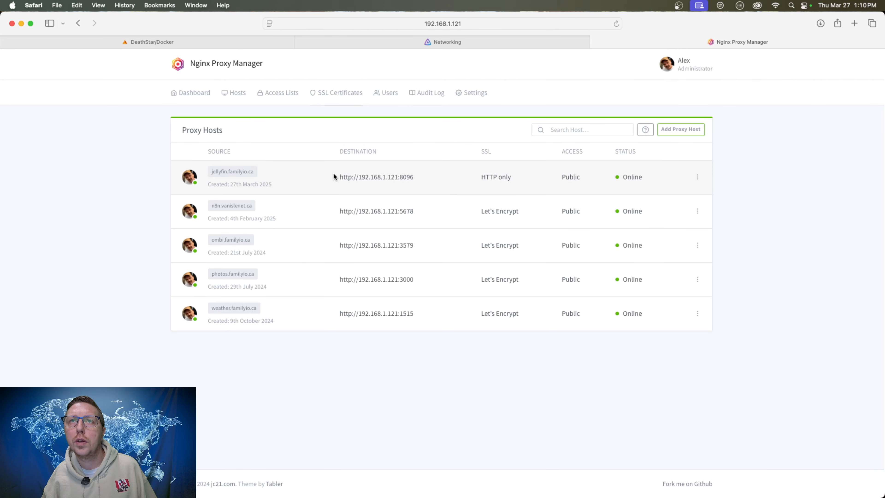
Edit the jellyfin.familyio.ca proxy host to request a new Let's Encrypt SSL certificate, accept the terms of service, and save.
{"action": "left_click", "coordinate": [697, 177]}
{"action": "left_click", "coordinate": [662, 211]}
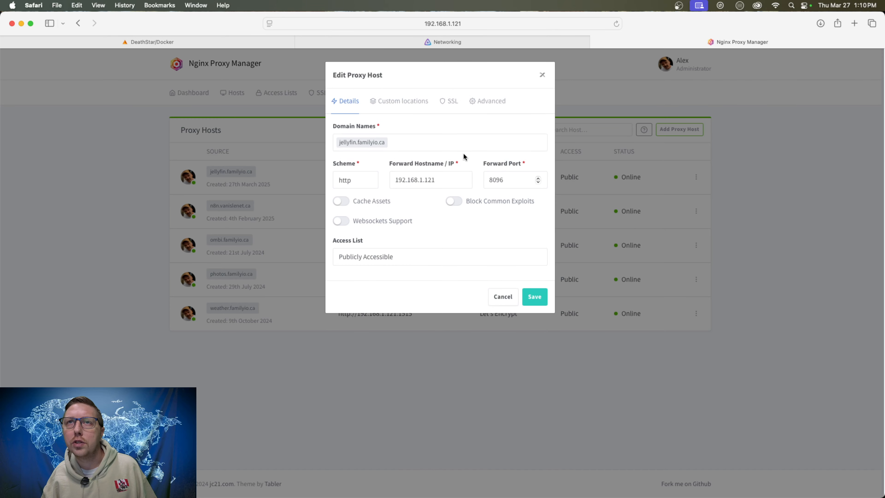
{"action": "left_click", "coordinate": [449, 102]}
{"action": "left_click", "coordinate": [362, 144]}
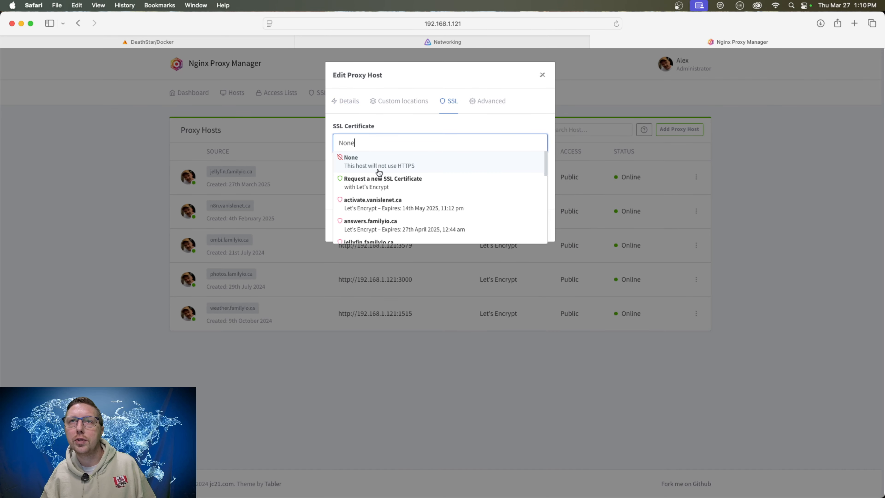
{"action": "left_click", "coordinate": [388, 180]}
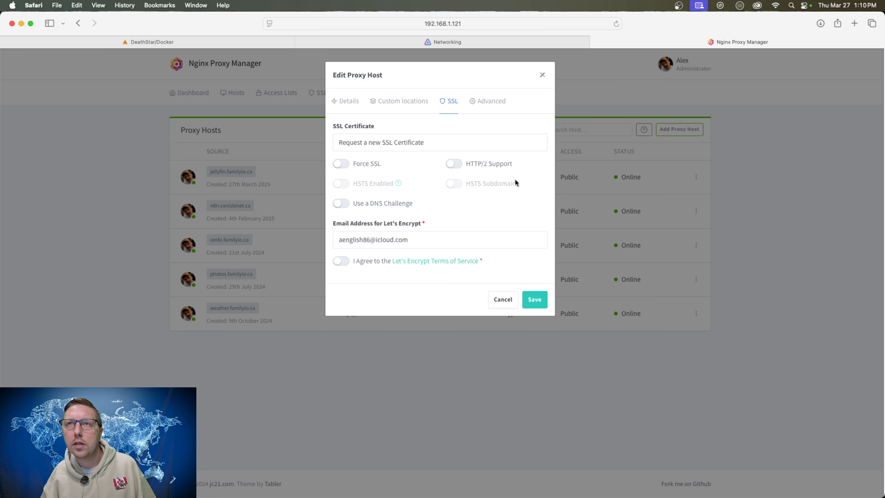
{"action": "left_click", "coordinate": [342, 261]}
{"action": "left_click", "coordinate": [534, 300]}
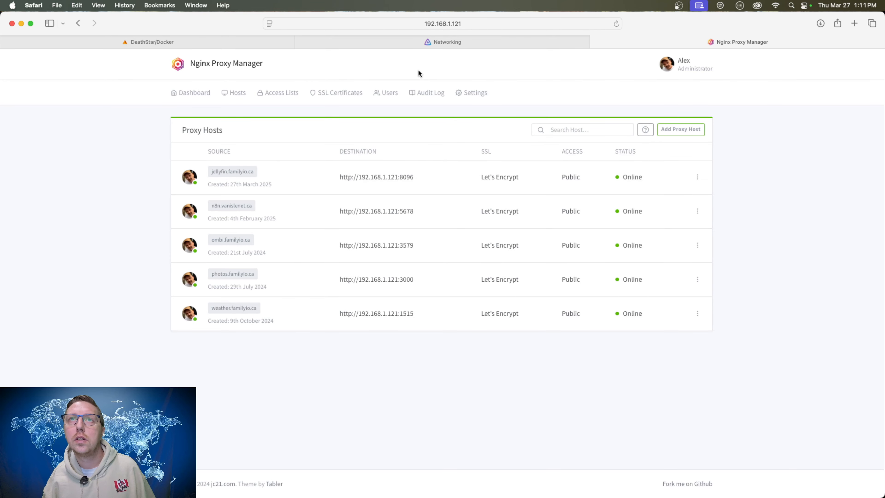
Test jellyfin.familyio.ca by opening it from the proxy hosts list, and close its browser tab.
{"action": "left_click", "coordinate": [232, 171]}
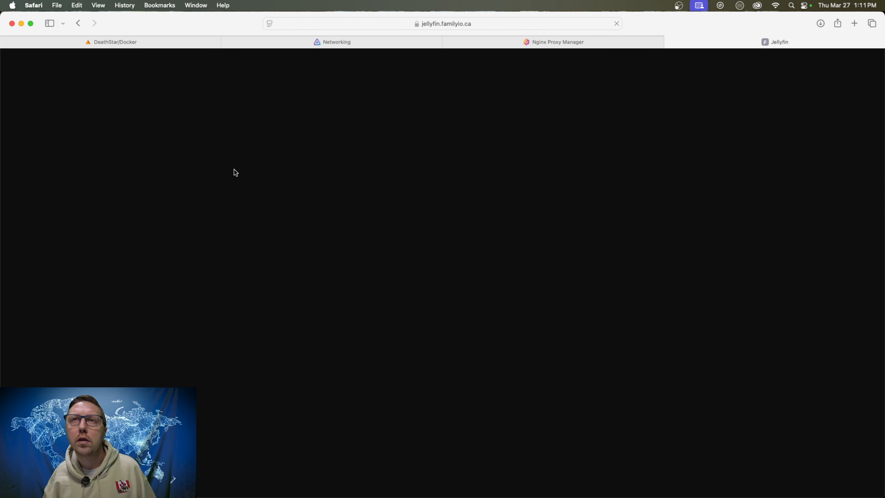
{"action": "left_click", "coordinate": [737, 138]}
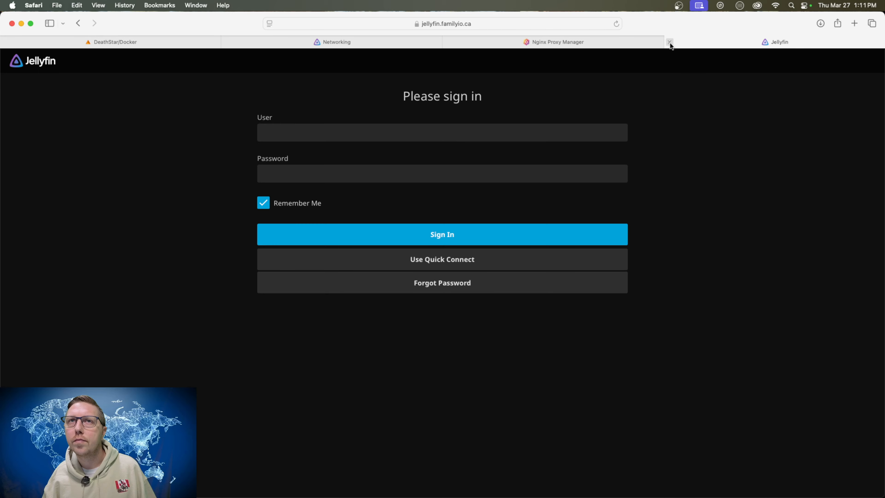
{"action": "left_click", "coordinate": [670, 42]}
Return to Jellyfin and examine the Networking settings and the dashboard's server information, running tasks and active devices.
{"action": "left_click", "coordinate": [521, 41]}
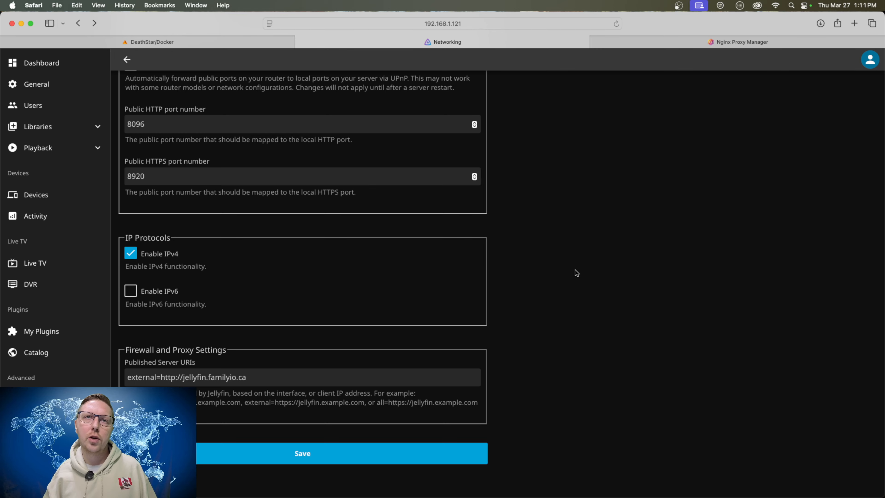
{"action": "scroll", "coordinate": [536, 268], "scroll_direction": "up", "scroll_amount": 15}
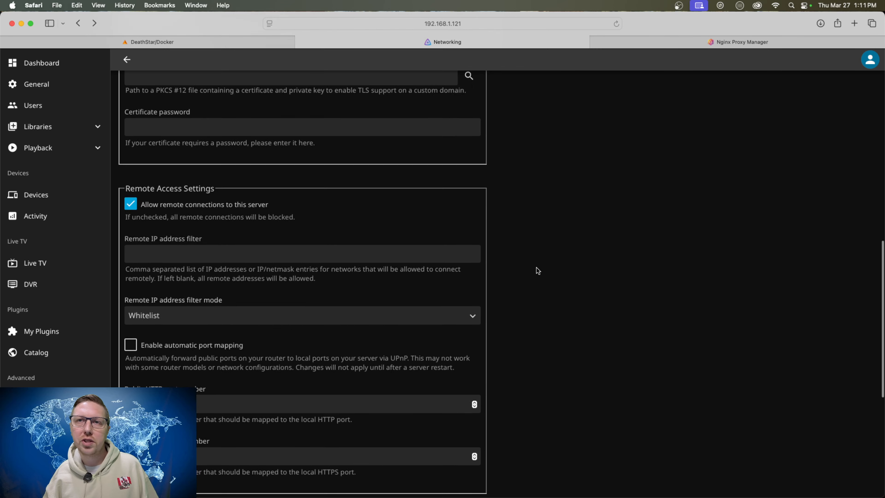
{"action": "scroll", "coordinate": [558, 138], "scroll_direction": "up", "scroll_amount": 10}
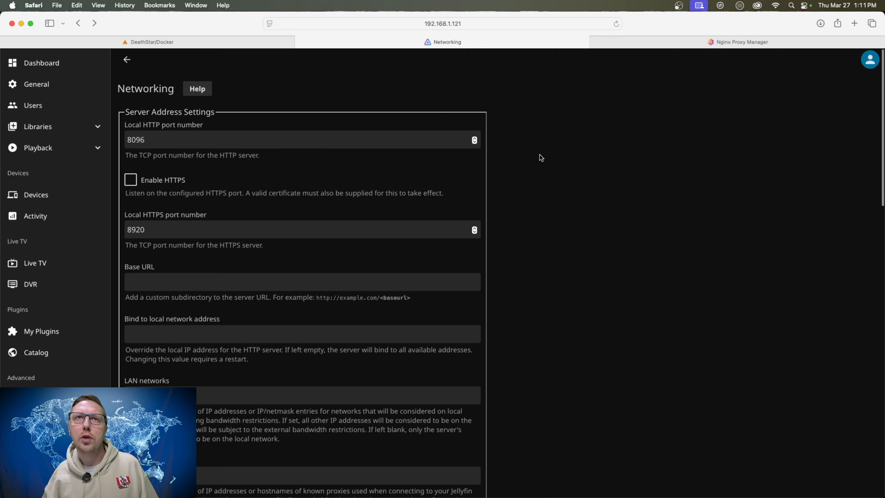
{"action": "left_click", "coordinate": [127, 61]}
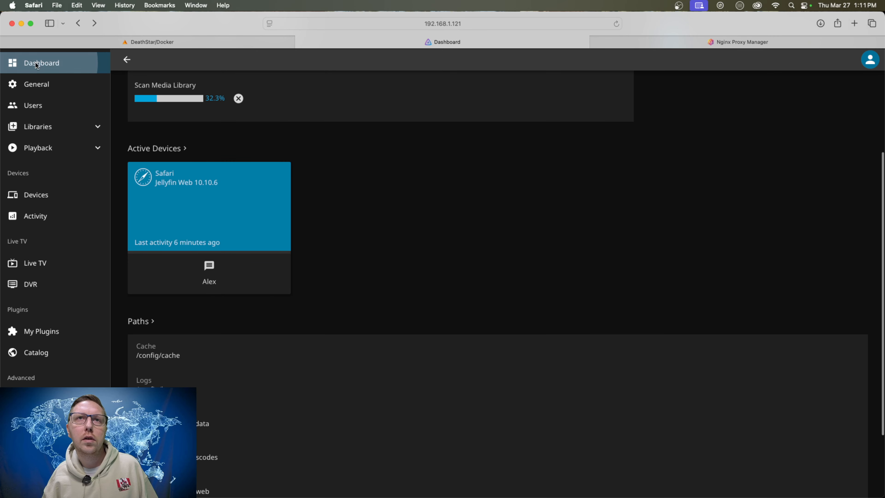
{"action": "scroll", "coordinate": [418, 230], "scroll_direction": "up", "scroll_amount": 5}
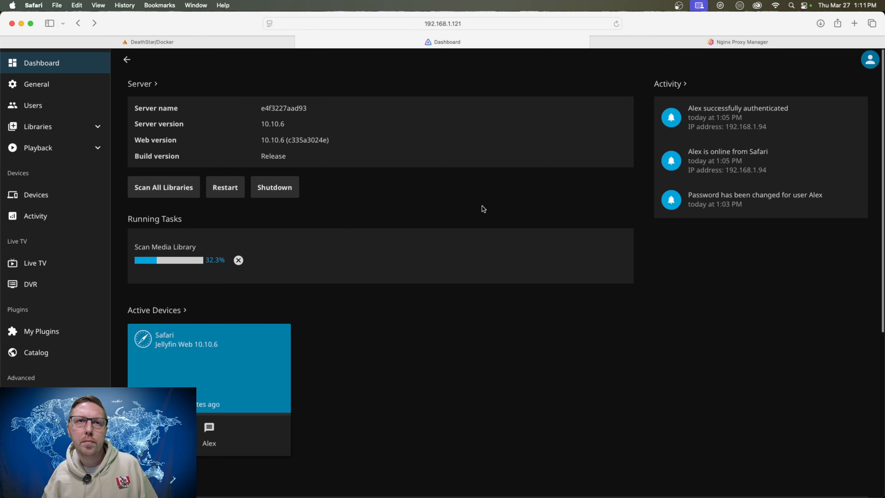
{"action": "scroll", "coordinate": [441, 243], "scroll_direction": "down", "scroll_amount": 1}
{"action": "scroll", "coordinate": [441, 243], "scroll_direction": "down", "scroll_amount": 2}
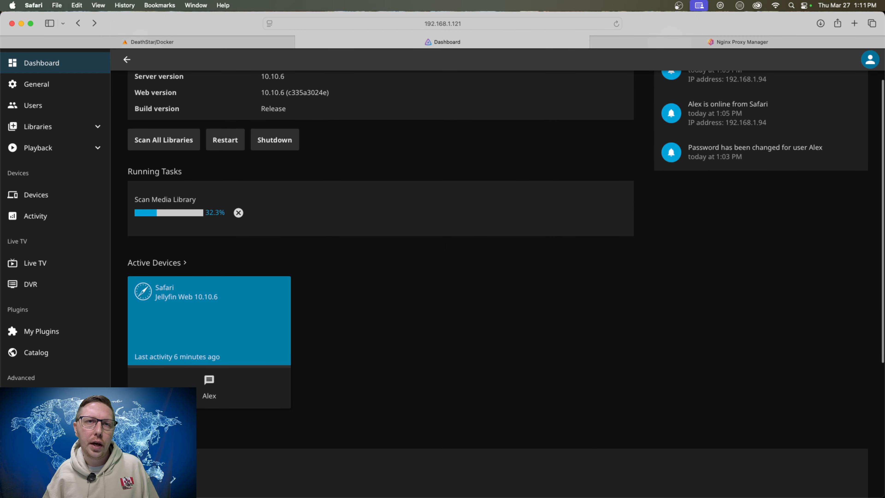
{"action": "left_click", "coordinate": [40, 400]}
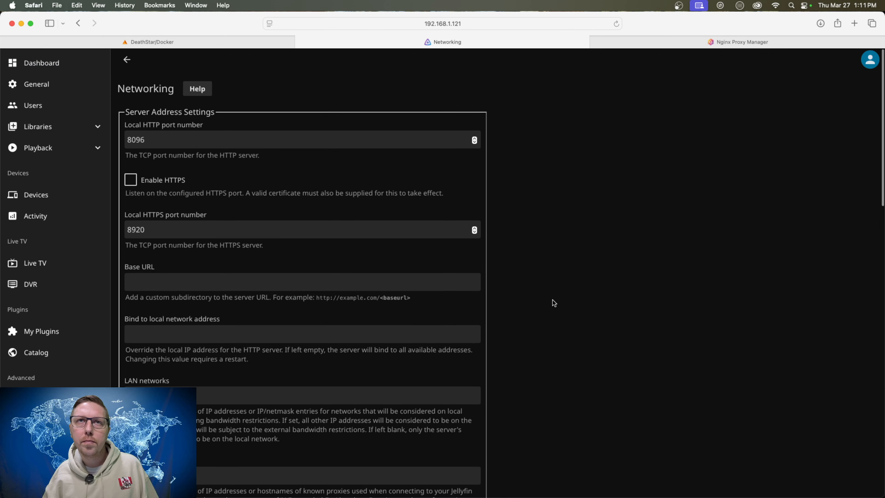
{"action": "scroll", "coordinate": [549, 305], "scroll_direction": "down", "scroll_amount": 1}
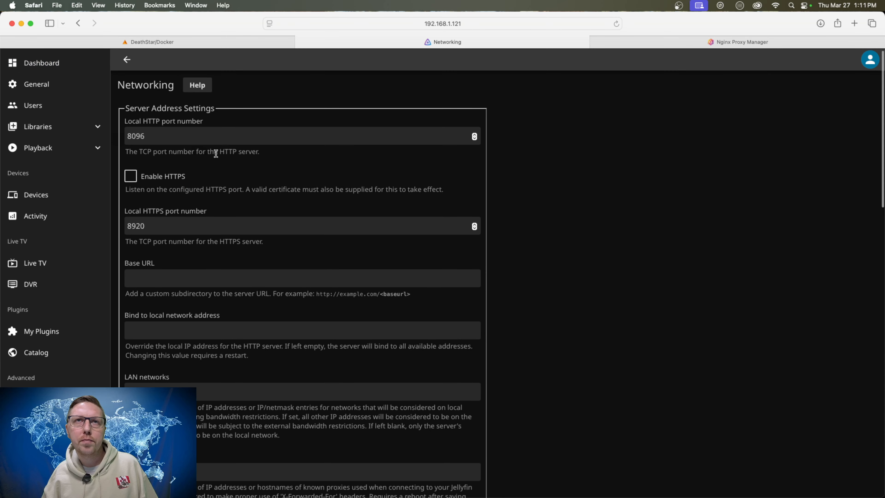
{"action": "scroll", "coordinate": [501, 272], "scroll_direction": "down", "scroll_amount": 15}
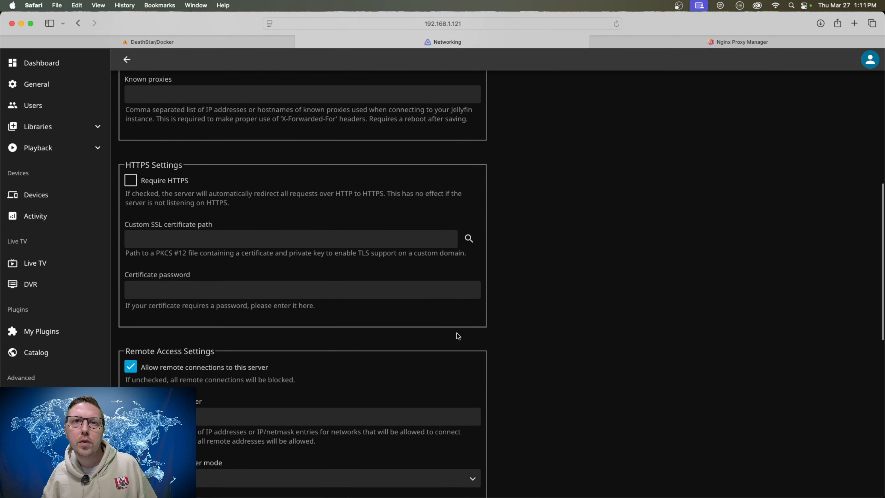
{"action": "scroll", "coordinate": [452, 333], "scroll_direction": "down", "scroll_amount": 10}
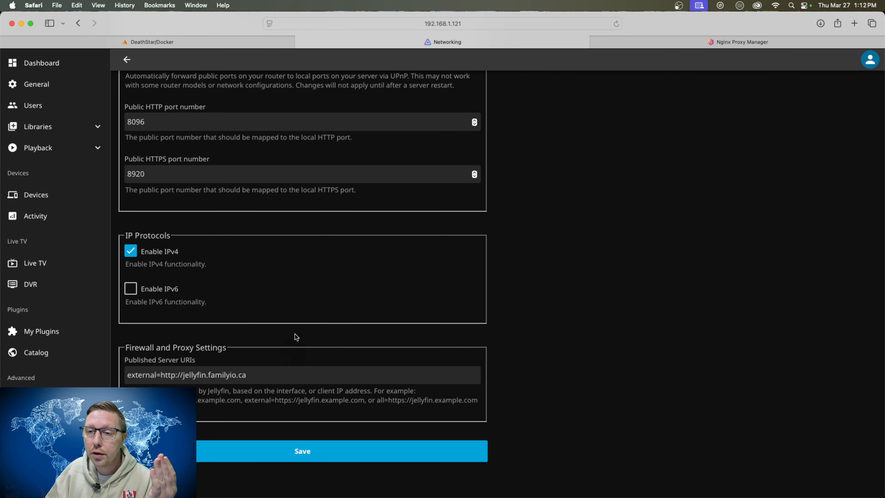
Open the jellyfin.familyio.ca proxy host for editing, review its forwarding details and SSL certificate, and close the dialog.
{"action": "left_click", "coordinate": [747, 43]}
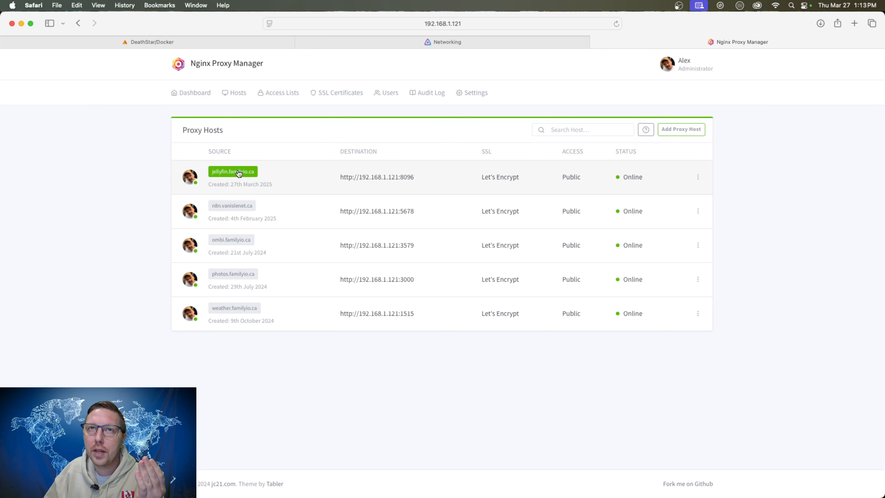
{"action": "left_click", "coordinate": [697, 179]}
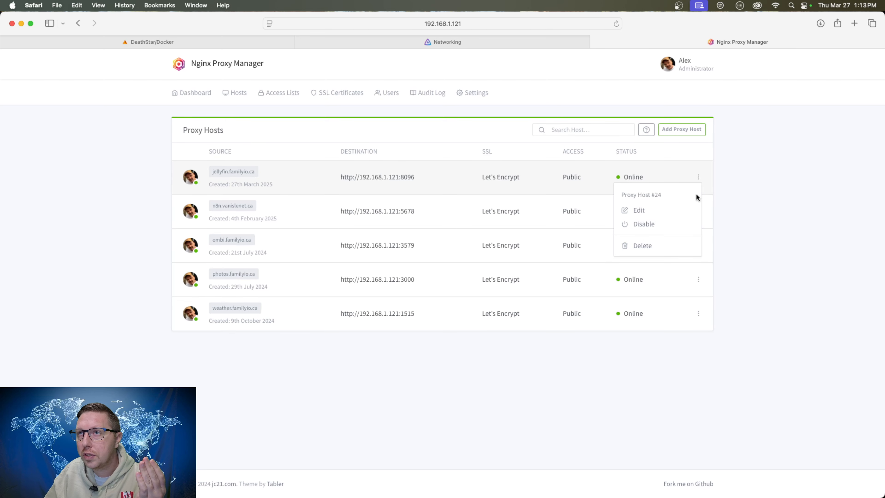
{"action": "left_click", "coordinate": [648, 245]}
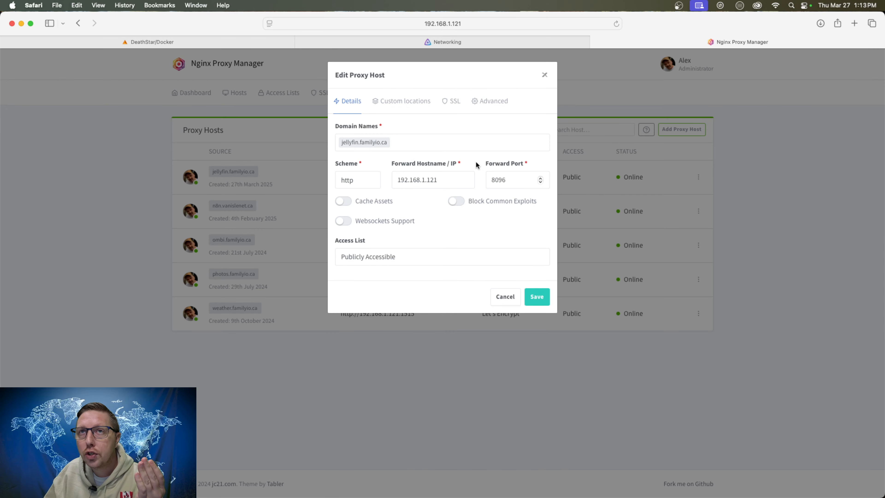
{"action": "left_click", "coordinate": [452, 102]}
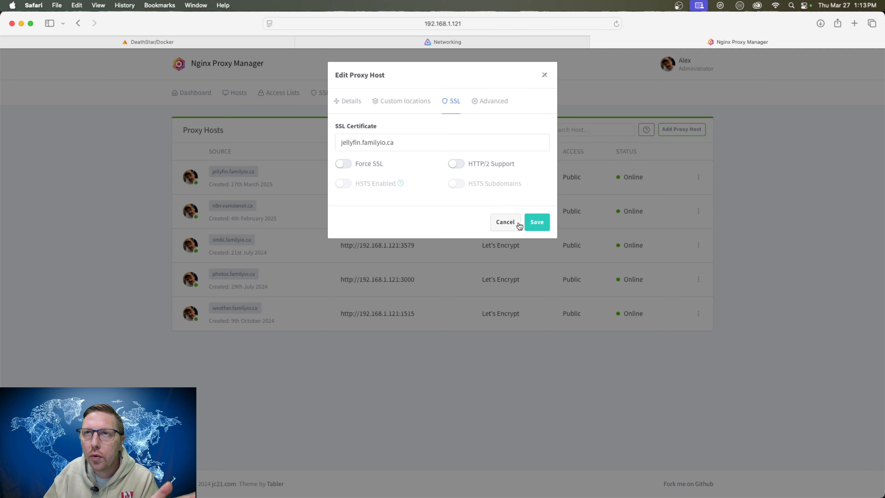
{"action": "left_click", "coordinate": [536, 222]}
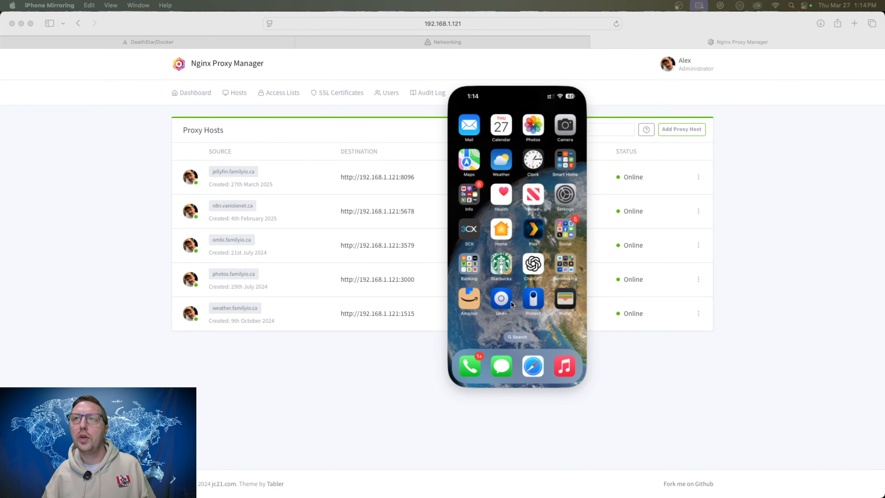
{"action": "scroll", "coordinate": [544, 222], "scroll_direction": "right", "scroll_amount": 5}
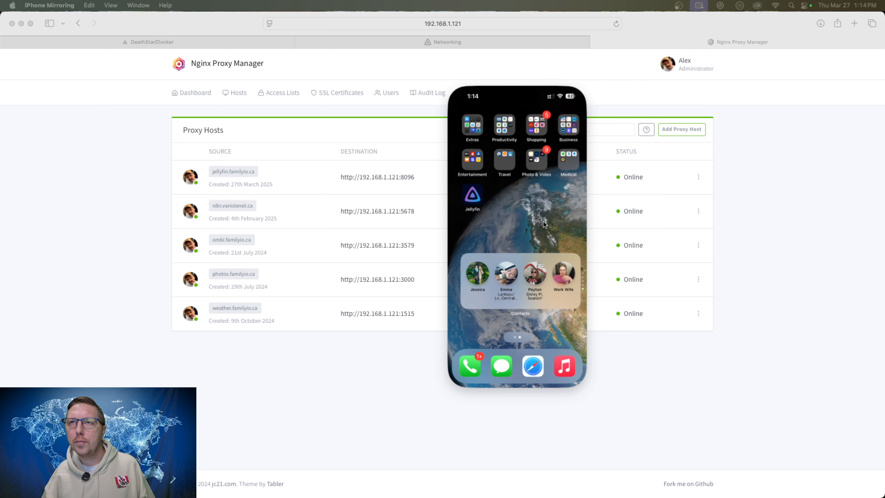
{"action": "left_click", "coordinate": [468, 196]}
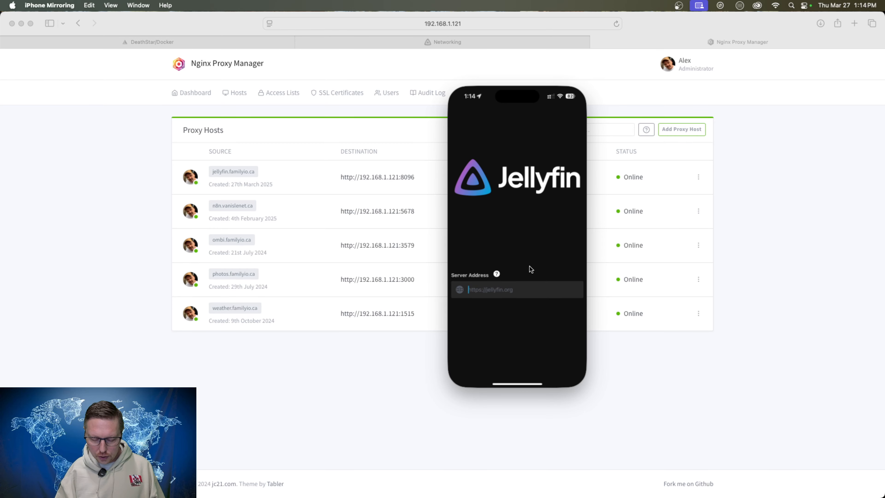
{"action": "type", "text": "https://"}
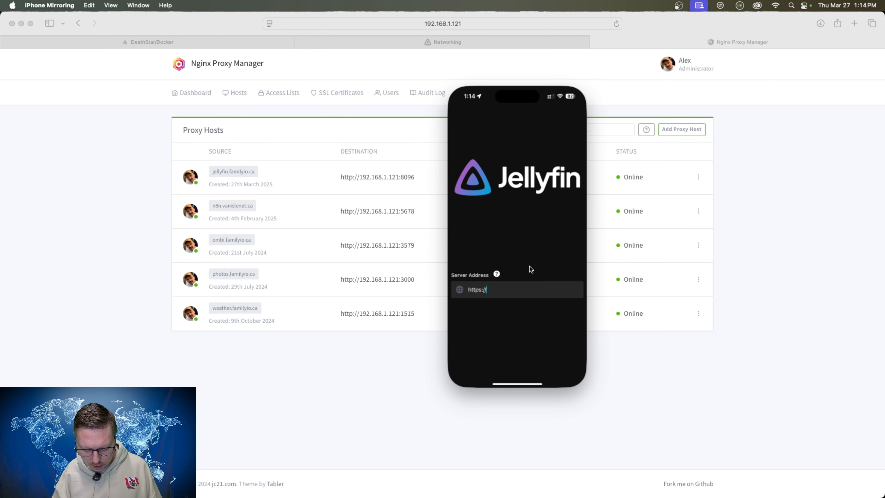
{"action": "type", "text": "jellyfin.family"}
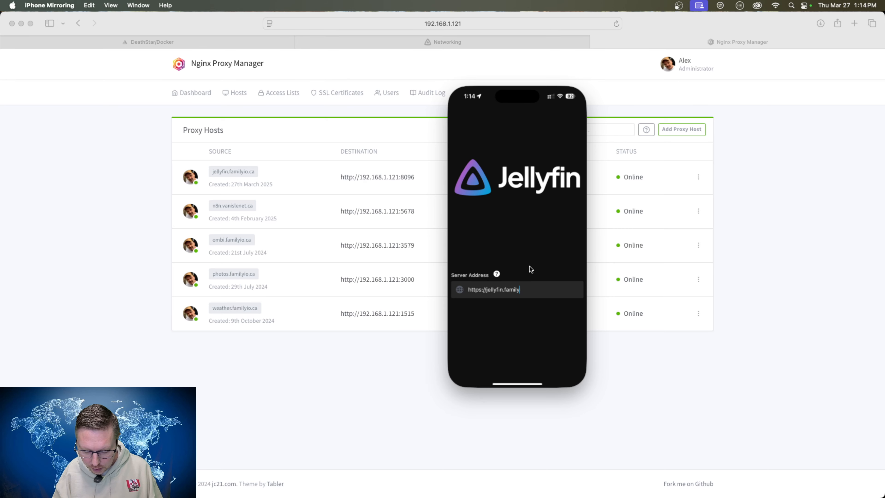
{"action": "type", "text": "io.ca"}
{"action": "key", "text": "Return"}
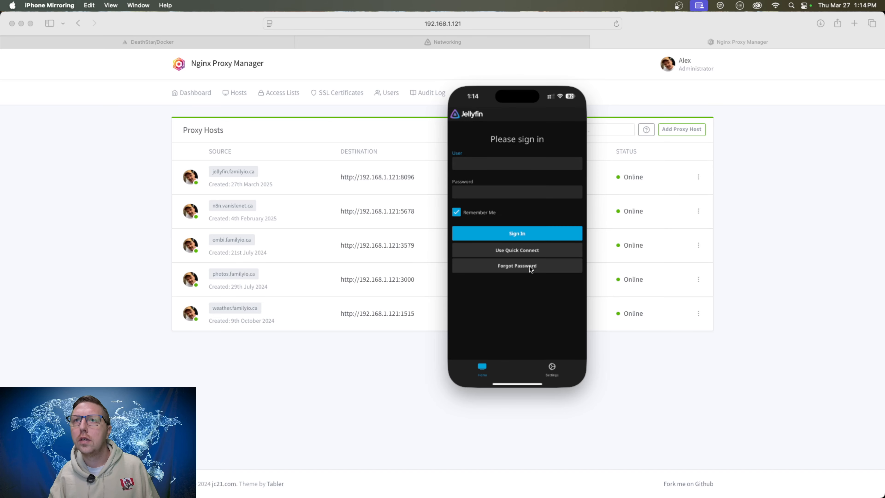
Sign in to the Jellyfin server with the account's user name and password.
{"action": "left_click", "coordinate": [491, 164]}
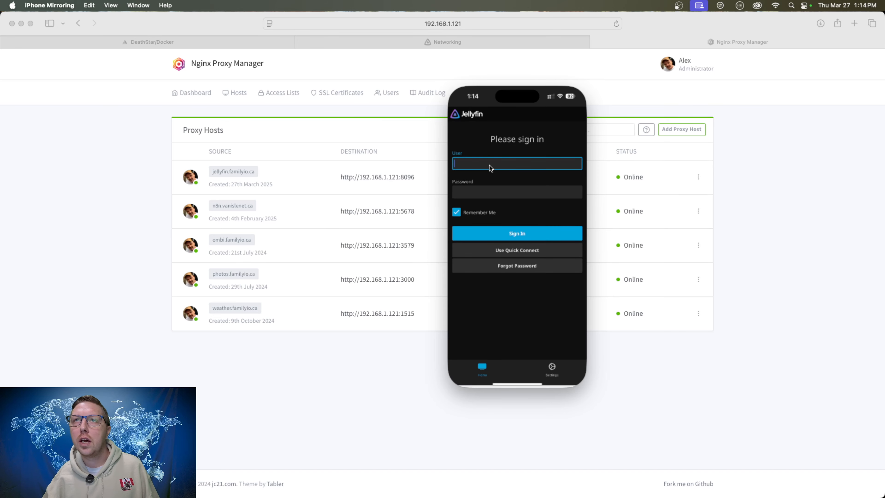
{"action": "type", "text": "Alex"}
{"action": "key", "text": "Tab"}
{"action": "type", "text": "********"}
{"action": "key", "text": "Return"}
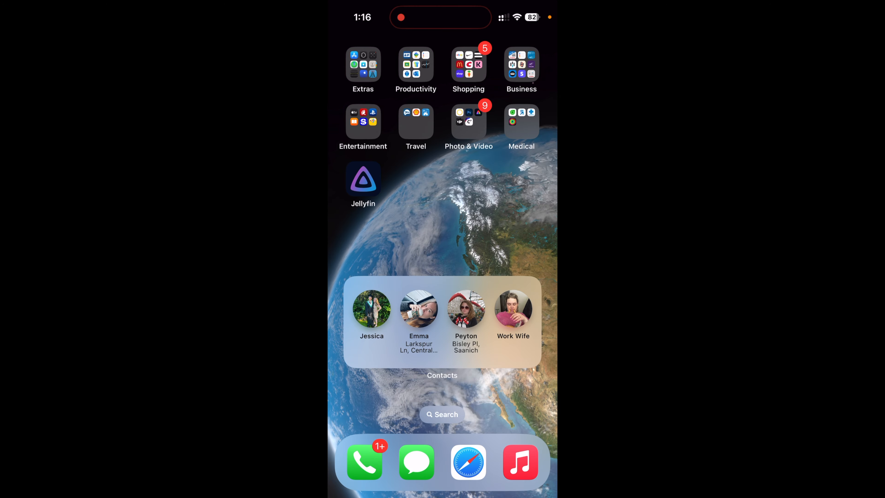
Disconnect the iPhone from Wi-Fi and open the Jellyfin app over the cellular connection.
{"action": "left_click_drag", "start_coordinate": [526, 10], "coordinate": [519, 174]}
{"action": "left_click", "coordinate": [373, 161]}
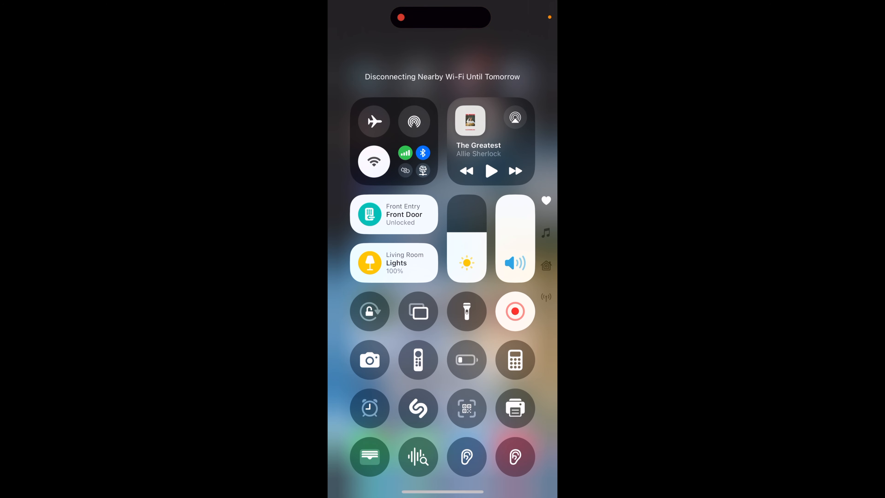
{"action": "left_click_drag", "start_coordinate": [443, 487], "coordinate": [442, 314]}
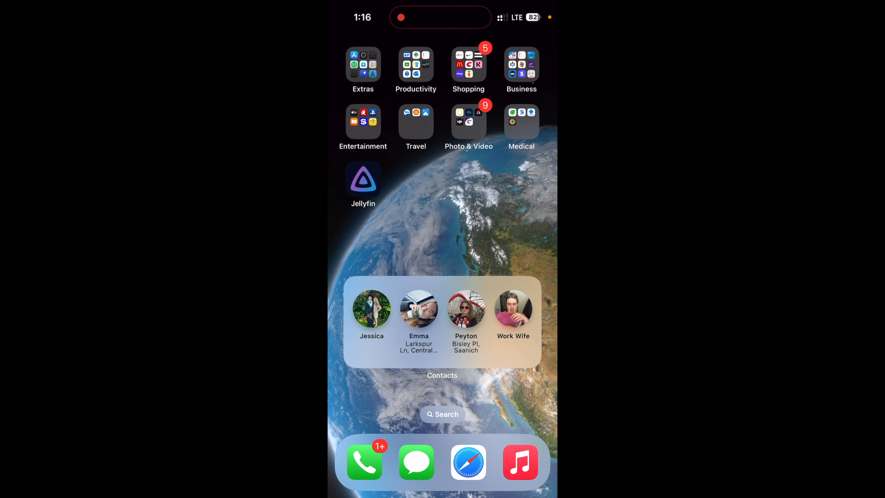
{"action": "left_click", "coordinate": [363, 179]}
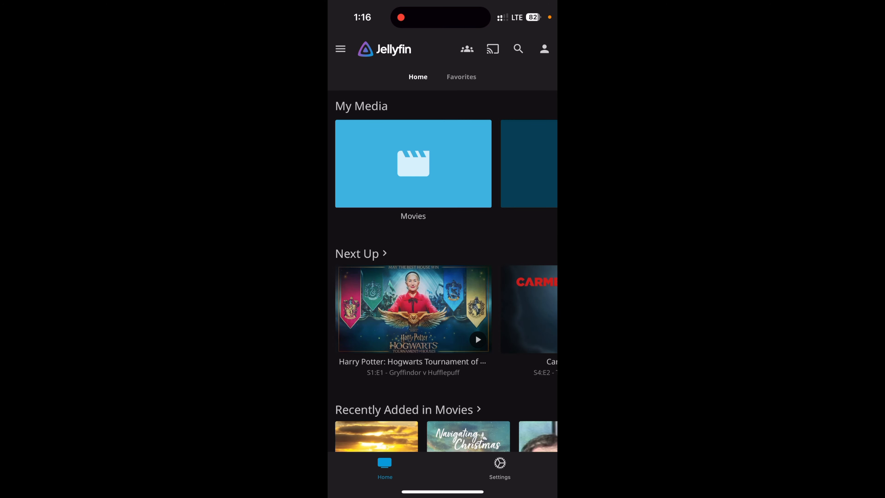
Look through the Jellyfin home screen's Next Up, Recently Added in Movies and Recently Added in TV Shows sections.
{"action": "scroll", "coordinate": [442, 244], "scroll_direction": "down", "scroll_amount": 3}
{"action": "scroll", "coordinate": [443, 244], "scroll_direction": "down", "scroll_amount": 1}
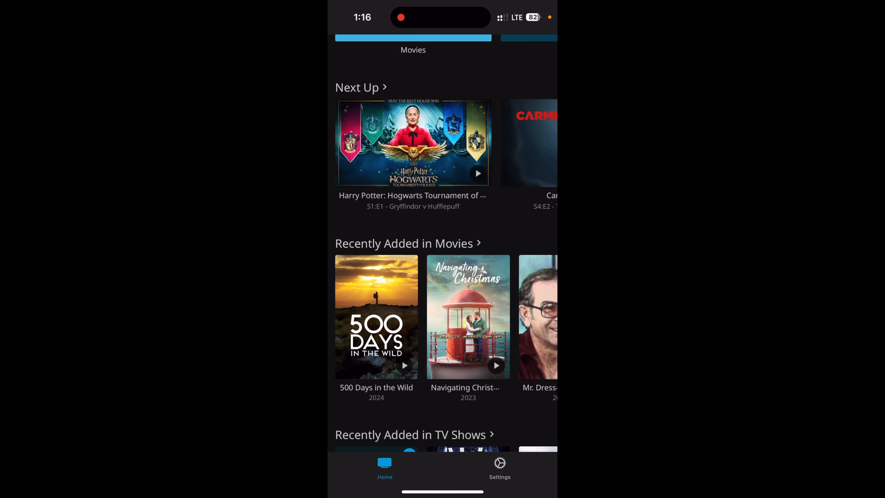
{"action": "scroll", "coordinate": [442, 244], "scroll_direction": "down", "scroll_amount": 1}
{"action": "scroll", "coordinate": [442, 278], "scroll_direction": "right", "scroll_amount": 1}
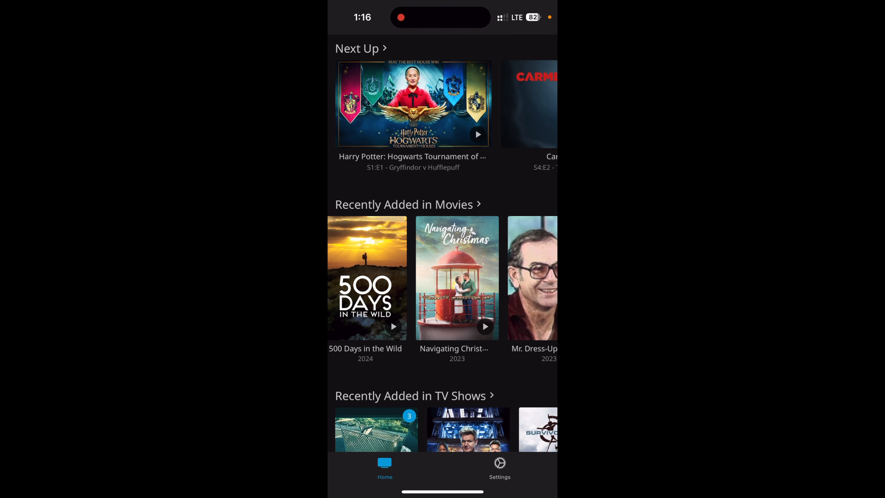
{"action": "scroll", "coordinate": [443, 244], "scroll_direction": "down", "scroll_amount": 1}
{"action": "scroll", "coordinate": [442, 244], "scroll_direction": "down", "scroll_amount": 2}
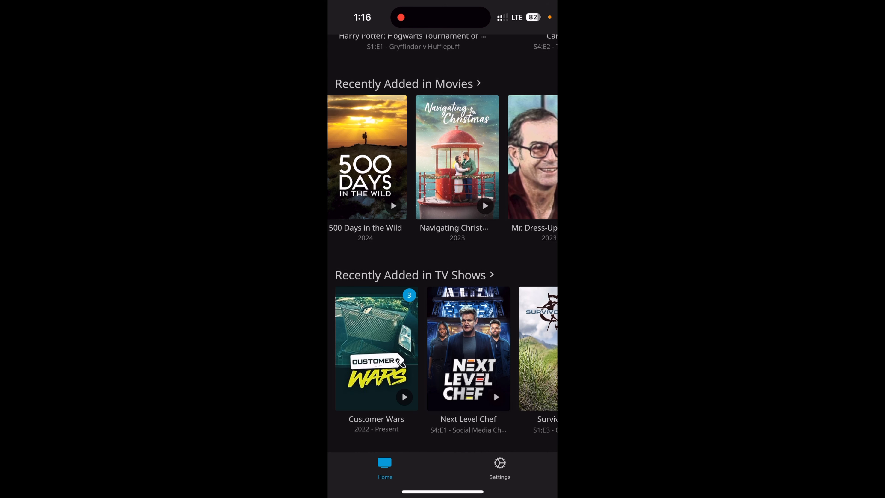
{"action": "scroll", "coordinate": [443, 244], "scroll_direction": "up", "scroll_amount": 2}
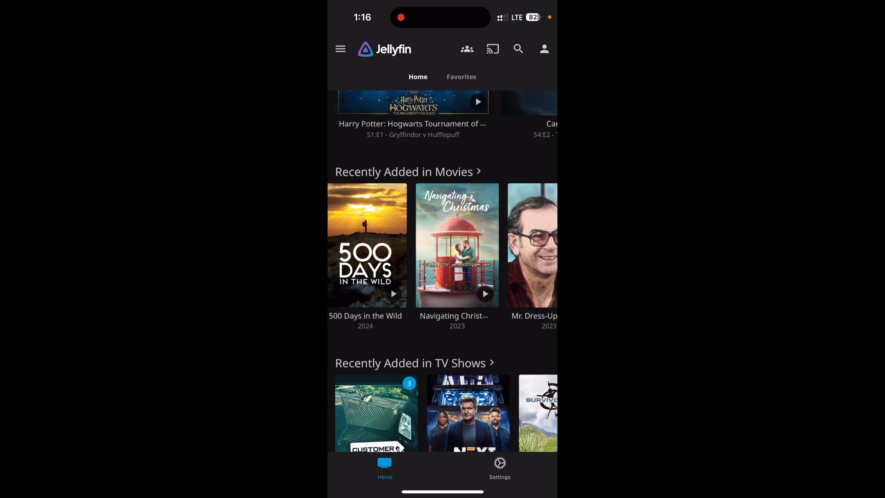
Test playback of the movie 500 Days in the Wild from Recently Added in Movies, and close the player.
{"action": "left_click", "coordinate": [367, 244]}
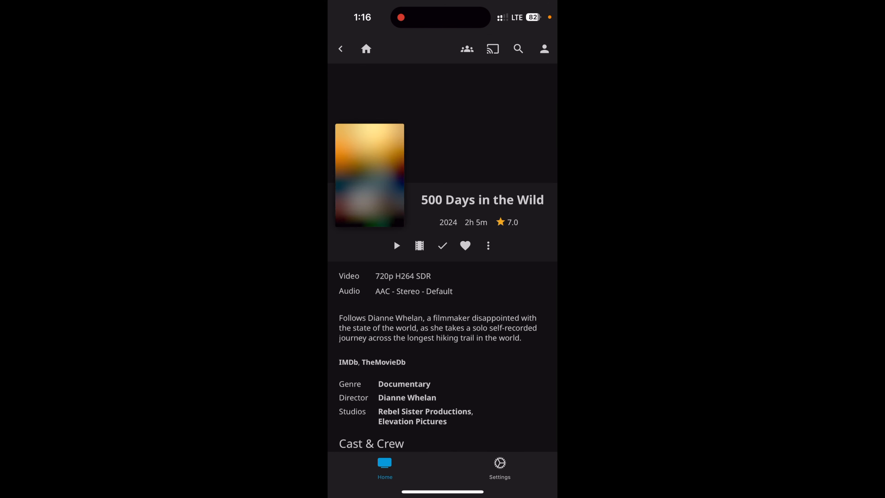
{"action": "left_click", "coordinate": [397, 246]}
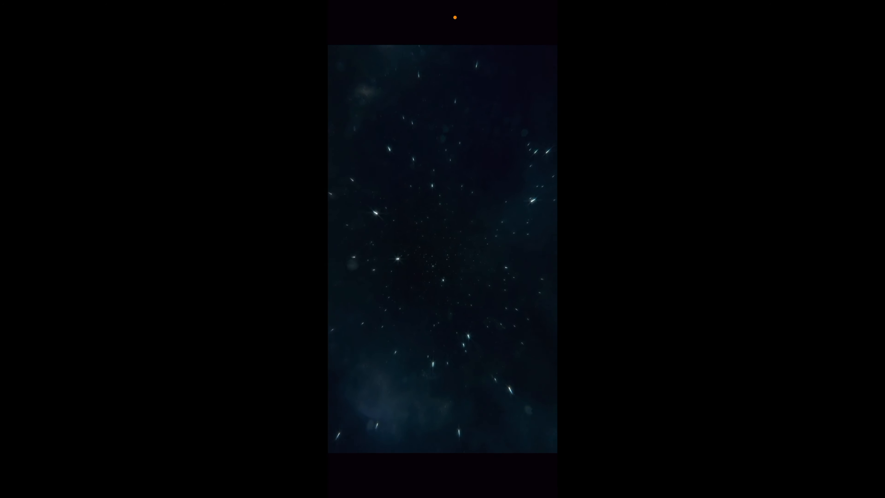
{"action": "left_click", "coordinate": [352, 81]}
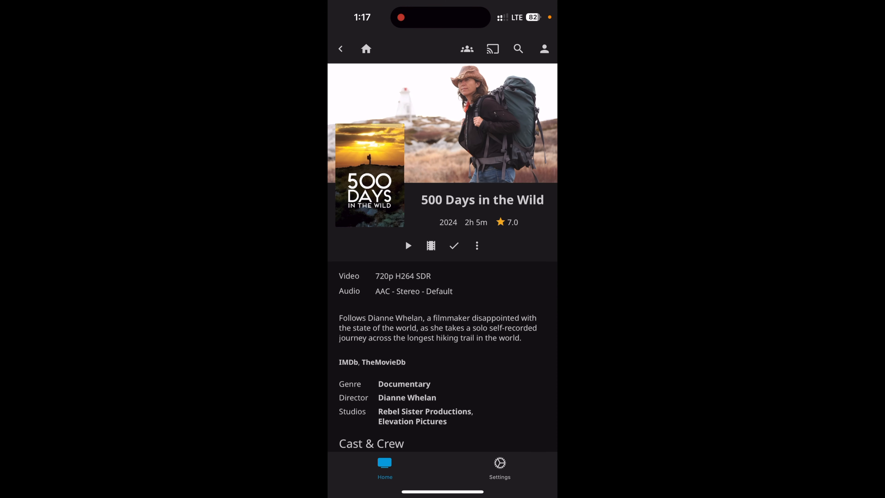
Review the movie's details and its cast and crew, and return to the Jellyfin home screen.
{"action": "scroll", "coordinate": [442, 244], "scroll_direction": "down", "scroll_amount": 3}
{"action": "scroll", "coordinate": [443, 244], "scroll_direction": "down", "scroll_amount": 3}
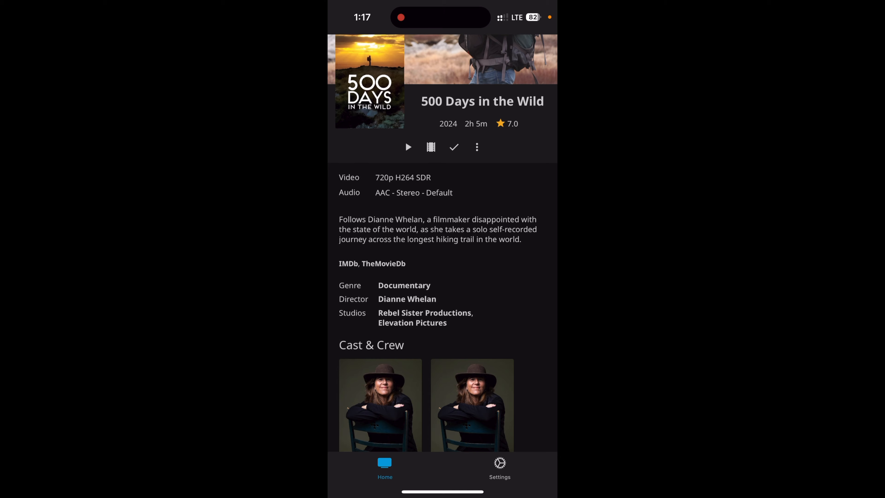
{"action": "scroll", "coordinate": [443, 244], "scroll_direction": "down", "scroll_amount": 5}
{"action": "scroll", "coordinate": [443, 244], "scroll_direction": "up", "scroll_amount": 10}
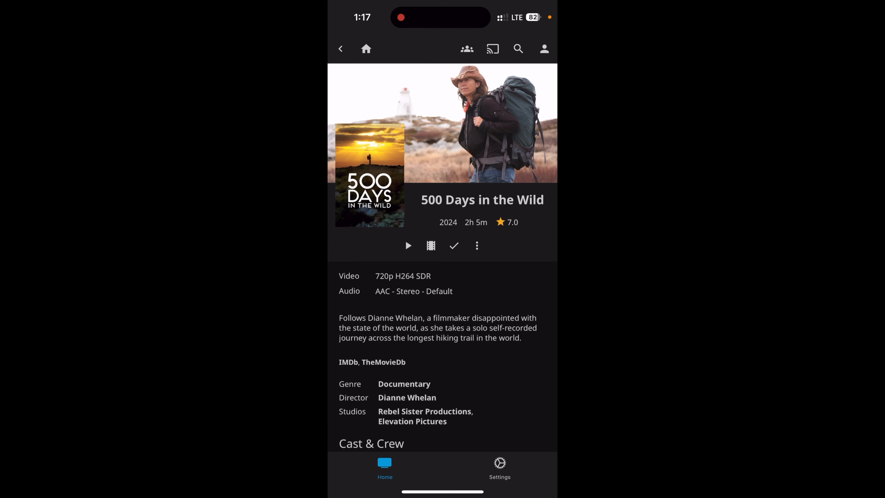
{"action": "left_click", "coordinate": [365, 49]}
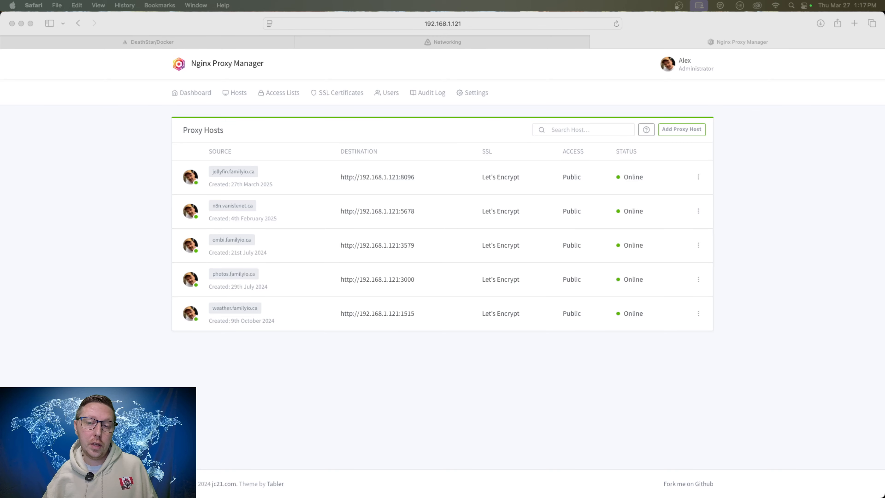
Check Jellyfin's Networking settings and the SSL settings of the jellyfin.familyio.ca proxy host, and close the proxy host without changes.
{"action": "left_click", "coordinate": [514, 40]}
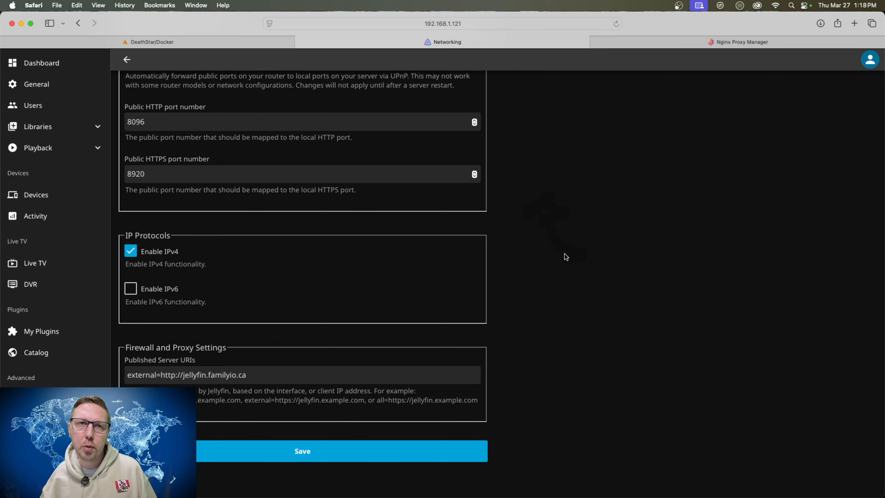
{"action": "left_click", "coordinate": [701, 43]}
{"action": "left_click", "coordinate": [697, 177]}
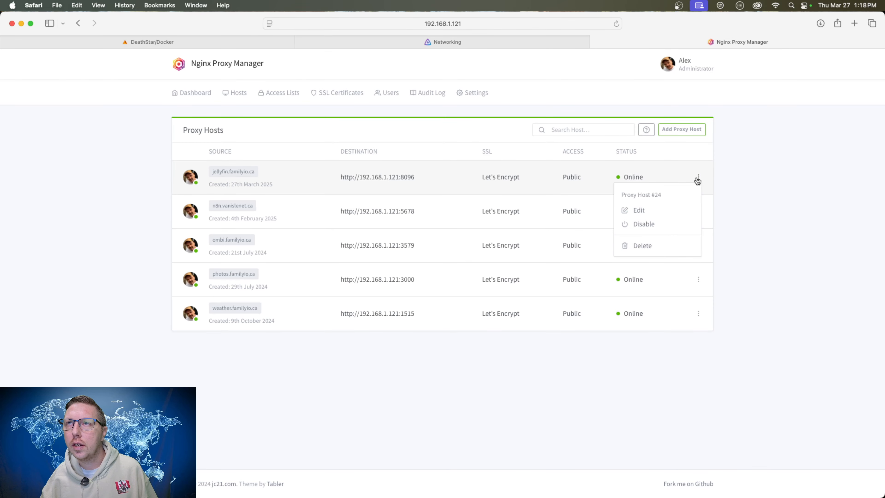
{"action": "left_click", "coordinate": [656, 211]}
{"action": "left_click", "coordinate": [452, 101]}
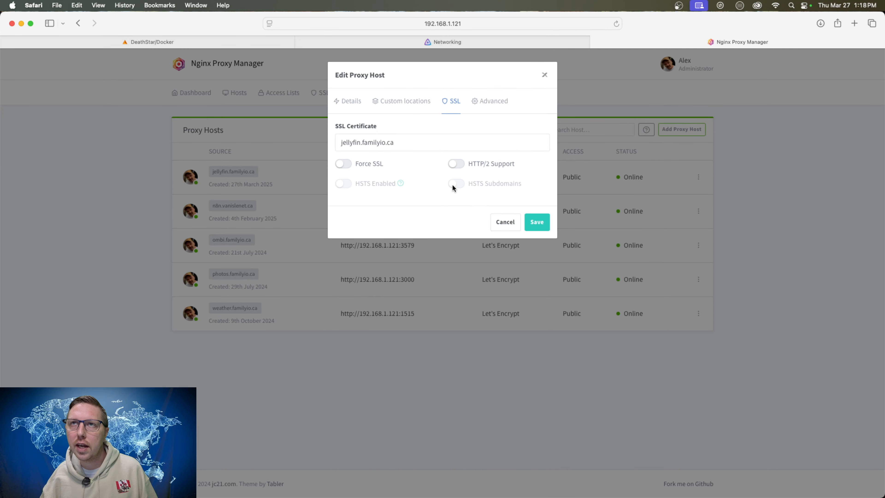
{"action": "left_click", "coordinate": [506, 223]}
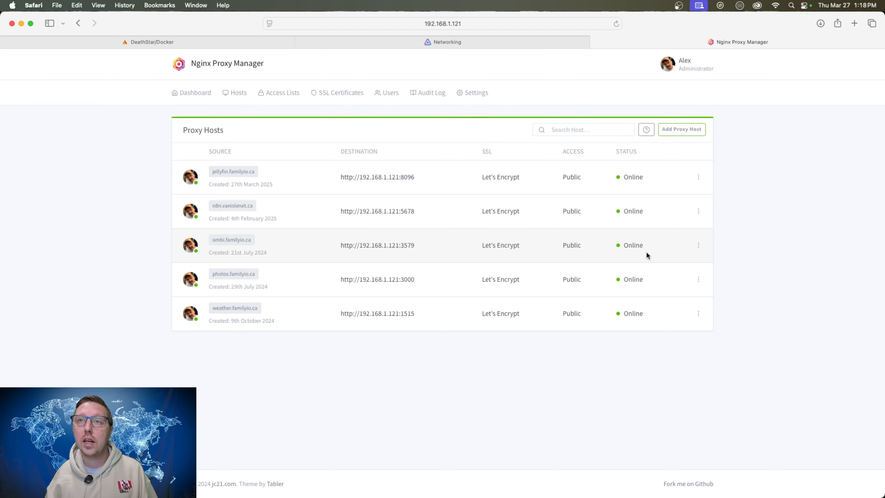
Open the Jellyfin server dashboard and send the message "Wow" to the active iPhone 14 Pro device.
{"action": "left_click", "coordinate": [521, 42]}
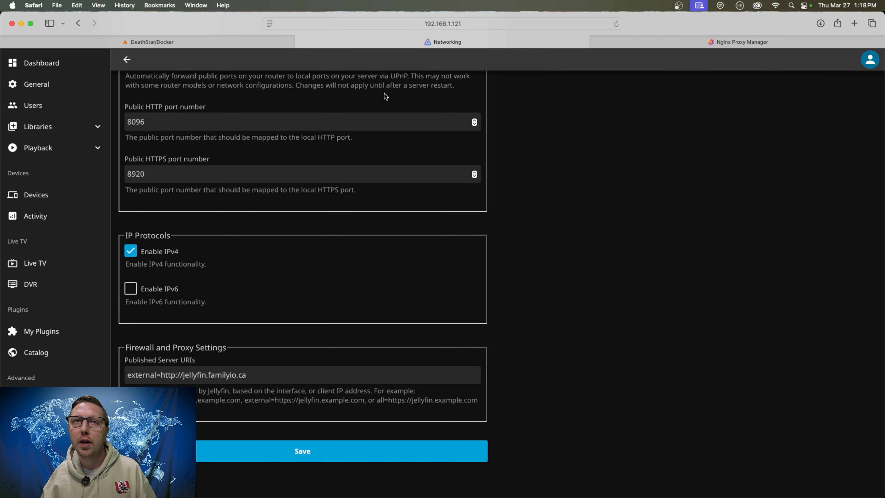
{"action": "scroll", "coordinate": [322, 154], "scroll_direction": "up", "scroll_amount": 10}
{"action": "left_click", "coordinate": [42, 64]}
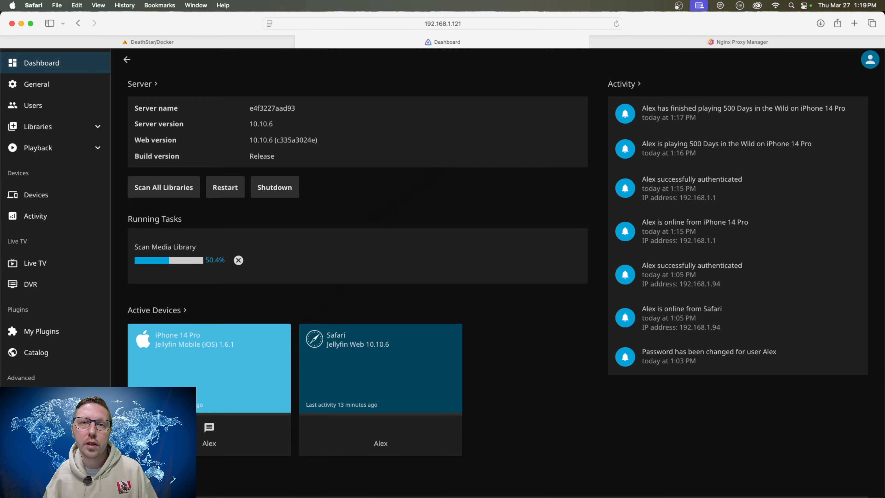
{"action": "scroll", "coordinate": [244, 387], "scroll_direction": "down", "scroll_amount": 1}
{"action": "left_click", "coordinate": [209, 424]}
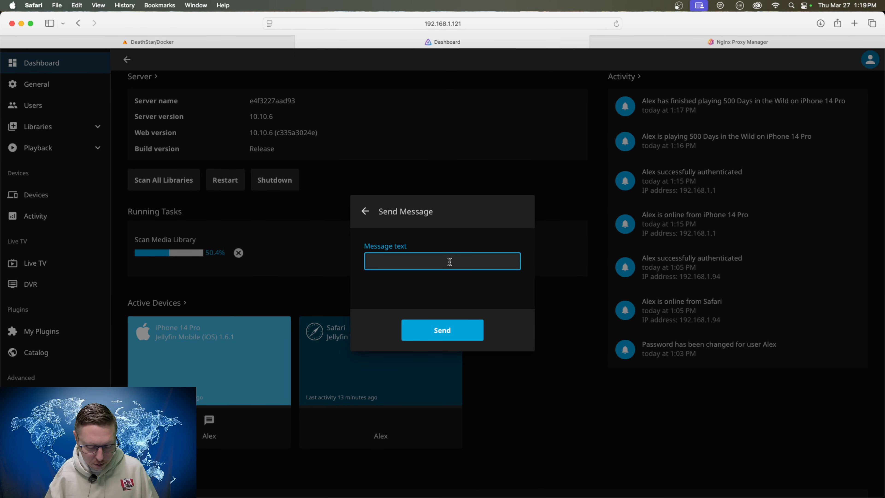
{"action": "type", "text": "Wow"}
{"action": "key", "text": "Return"}
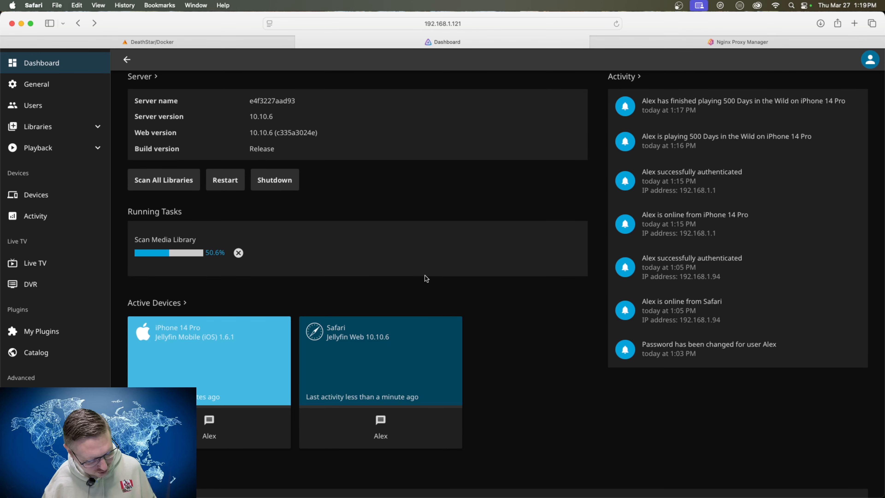
Send the message "Hello" to the active Safari device from the dashboard.
{"action": "scroll", "coordinate": [424, 276], "scroll_direction": "up", "scroll_amount": 1}
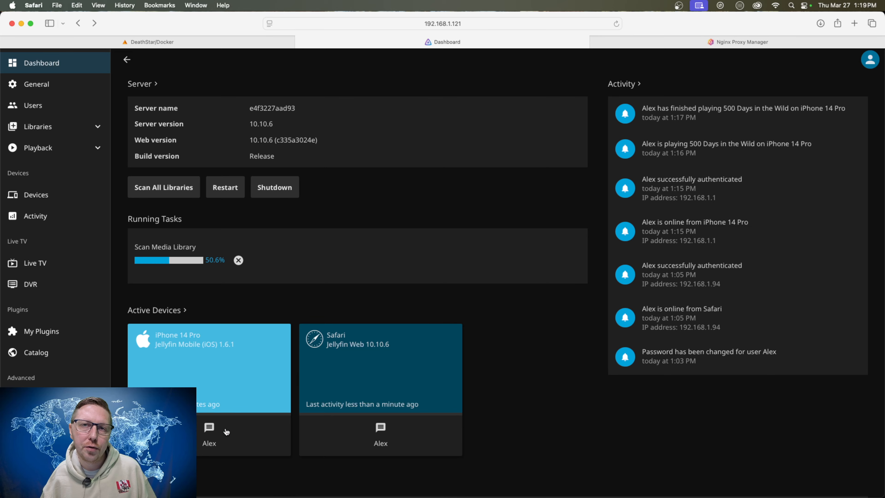
{"action": "left_click", "coordinate": [381, 428]}
{"action": "type", "text": "Hello"}
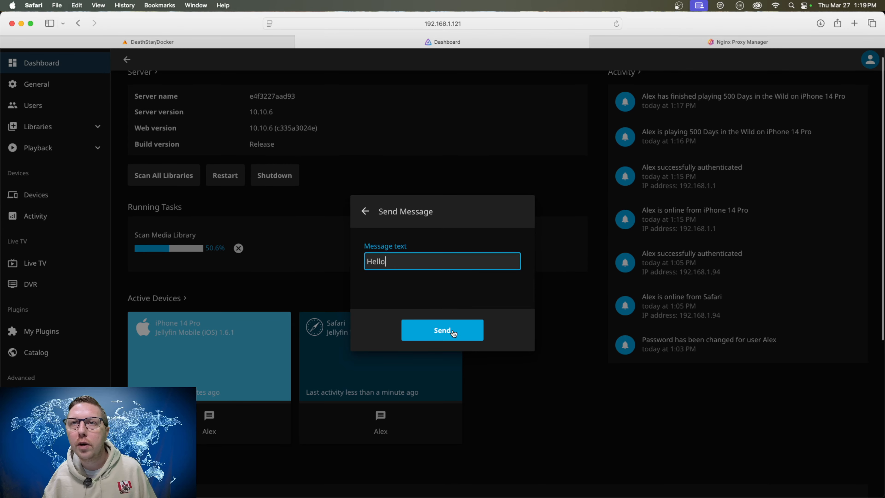
{"action": "left_click", "coordinate": [452, 332]}
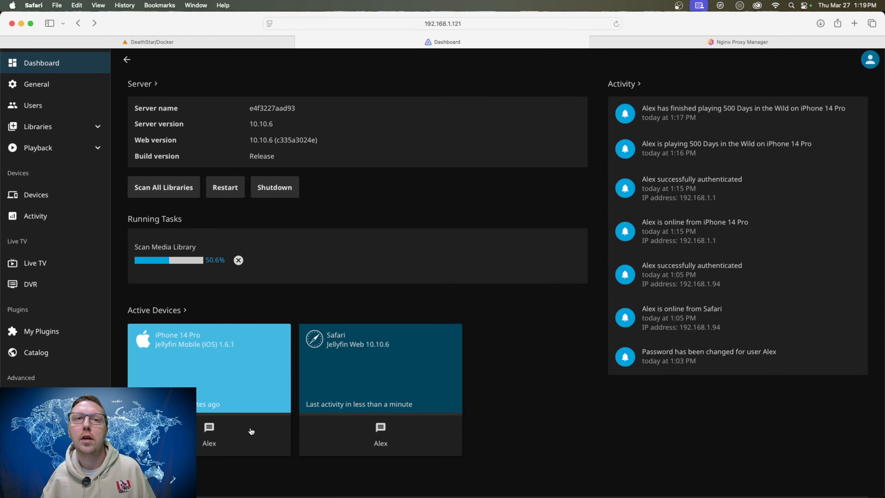
Send the message "Hello" to the active iPhone 14 Pro device.
{"action": "left_click", "coordinate": [210, 428]}
{"action": "type", "text": "Hello"}
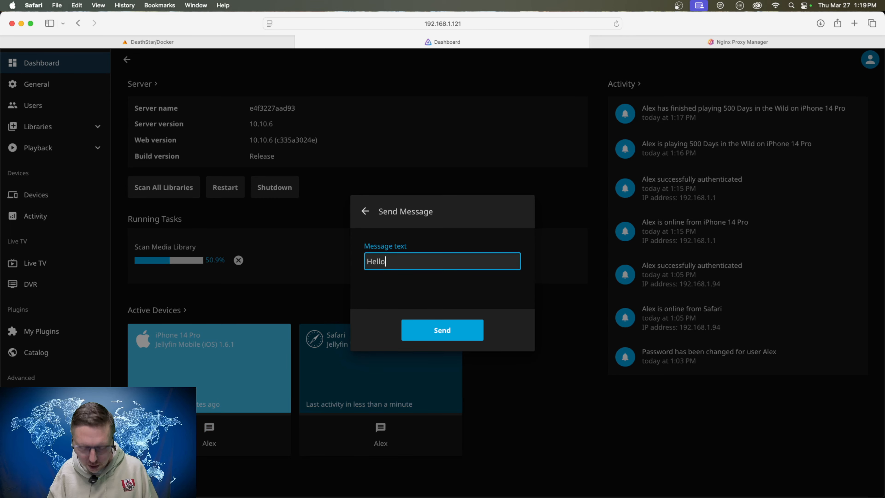
{"action": "left_click", "coordinate": [454, 333]}
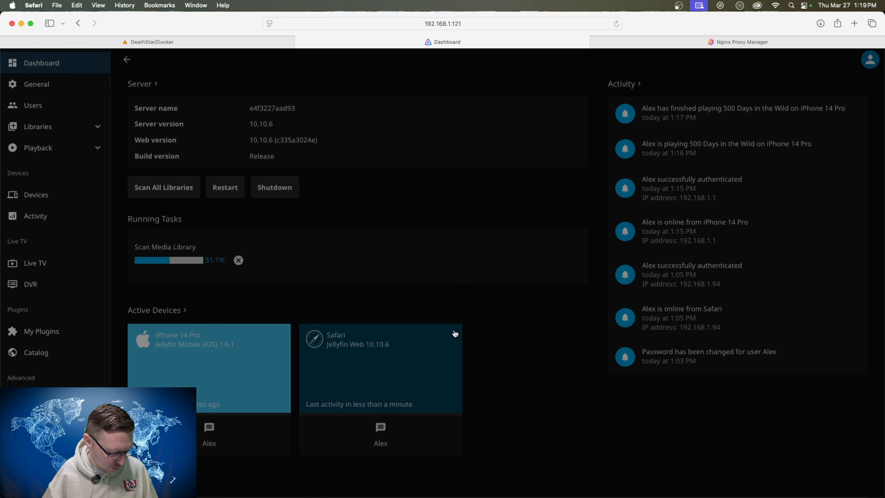